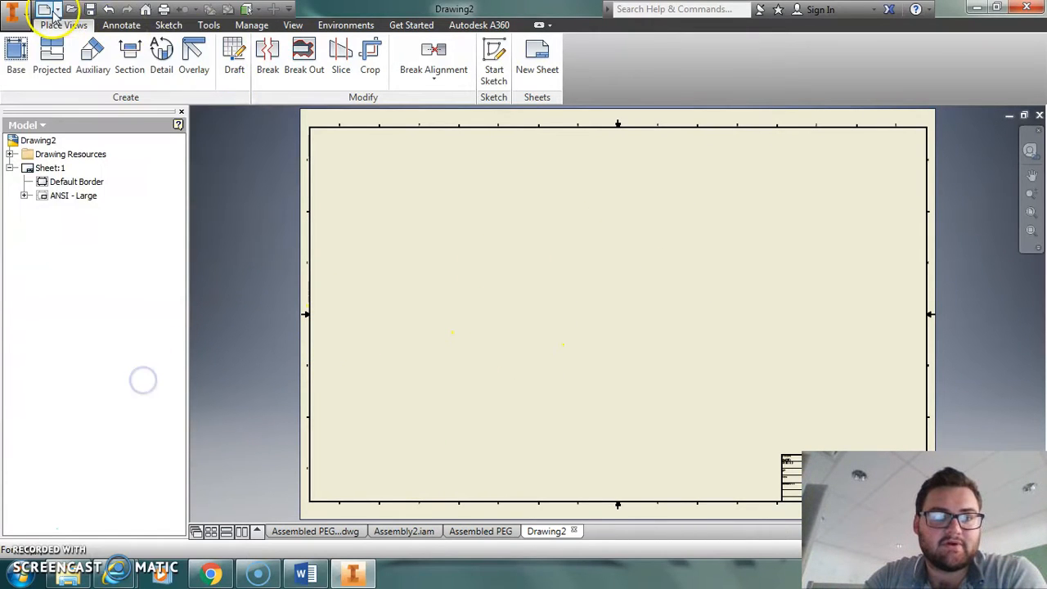
Edit the sheet's properties to name it Giant PEG and set its size to A4.
right_click(51, 168)
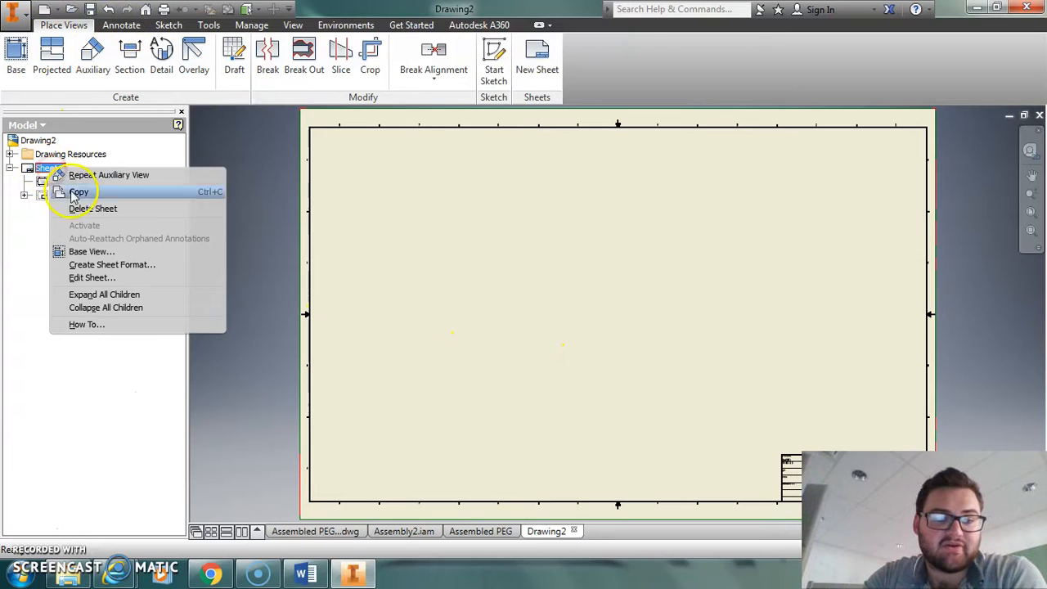
left_click(94, 278)
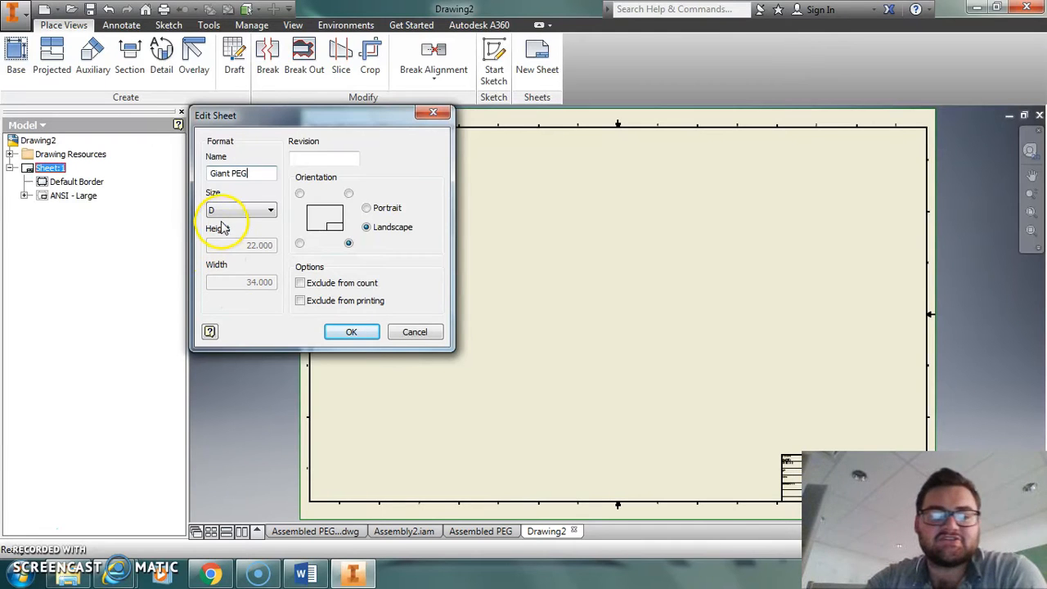
left_click(245, 211)
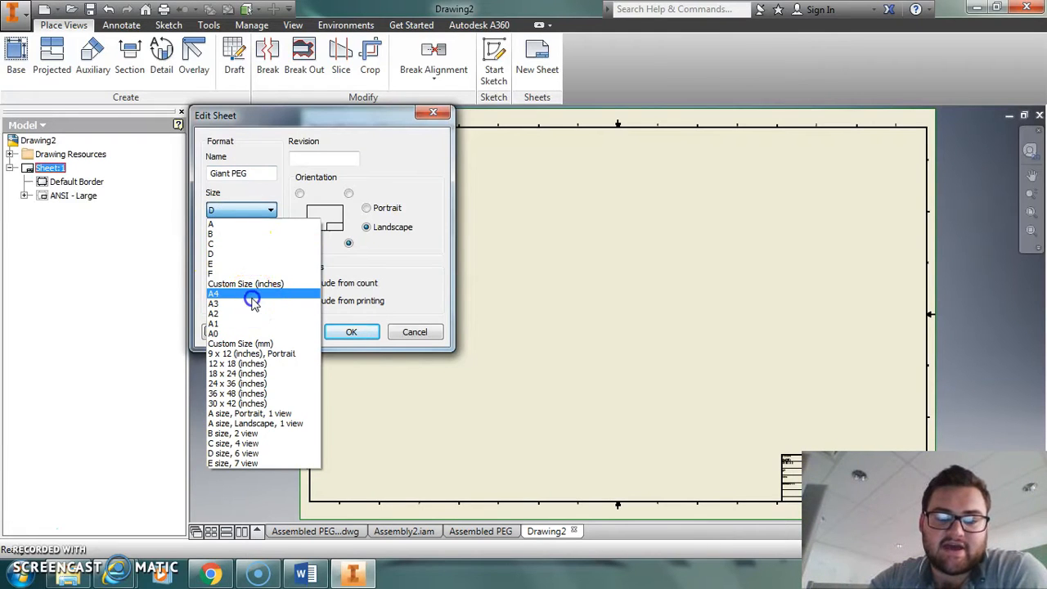
left_click(248, 294)
left_click(351, 332)
left_click(320, 324)
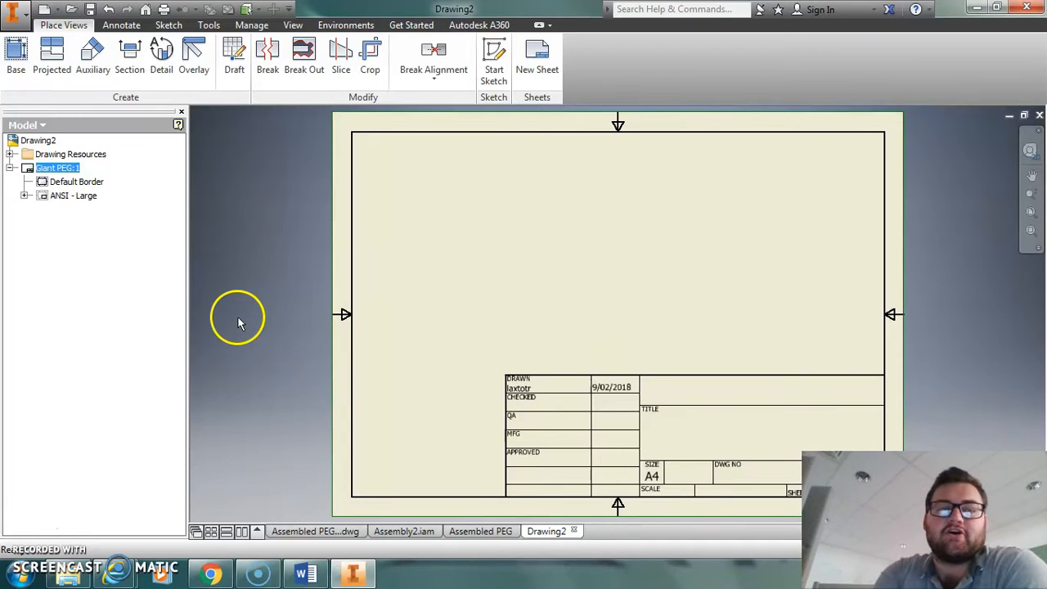
Start a base view using the assembly Assembled PEG.iam from the Giant Peg folder as its source.
left_click(29, 74)
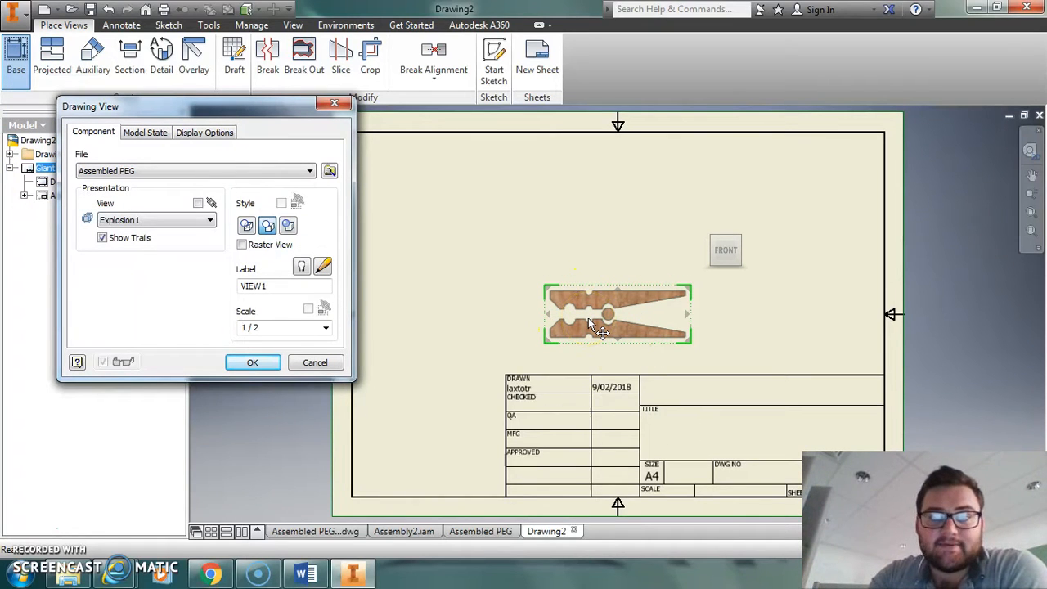
left_click(329, 170)
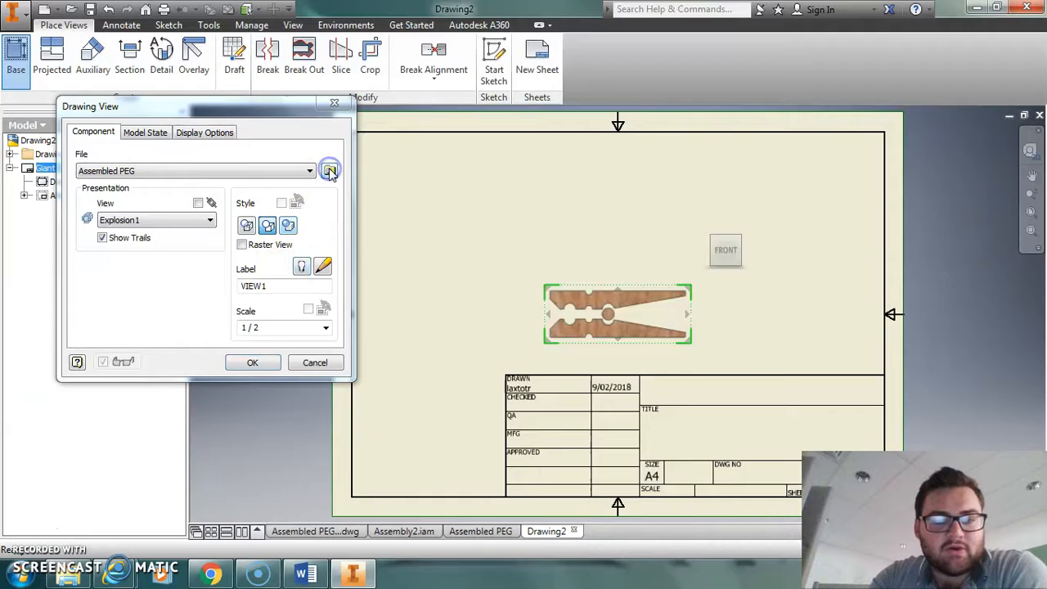
left_click(202, 175)
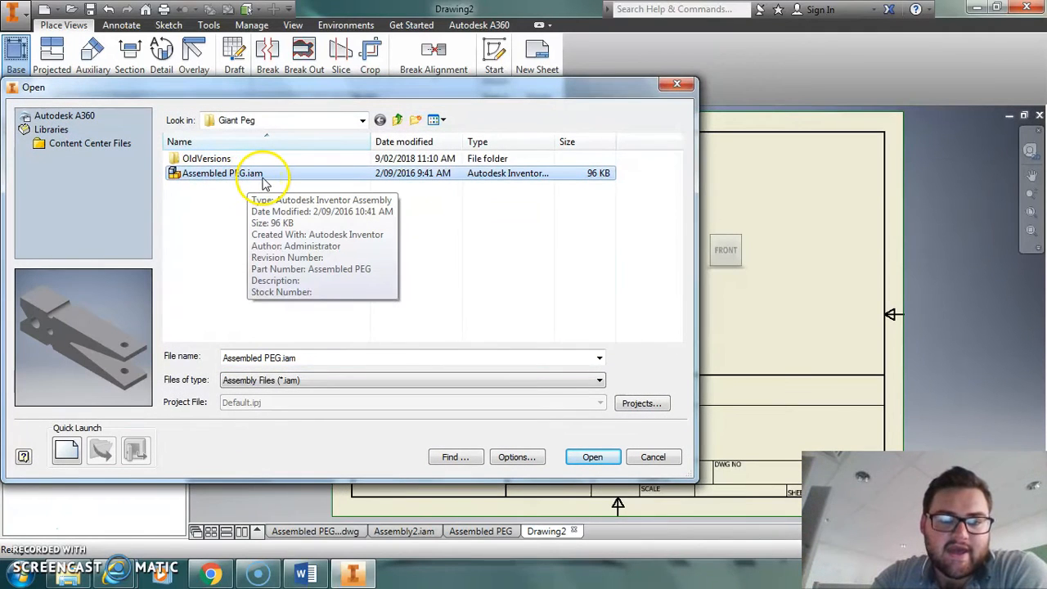
left_click(591, 457)
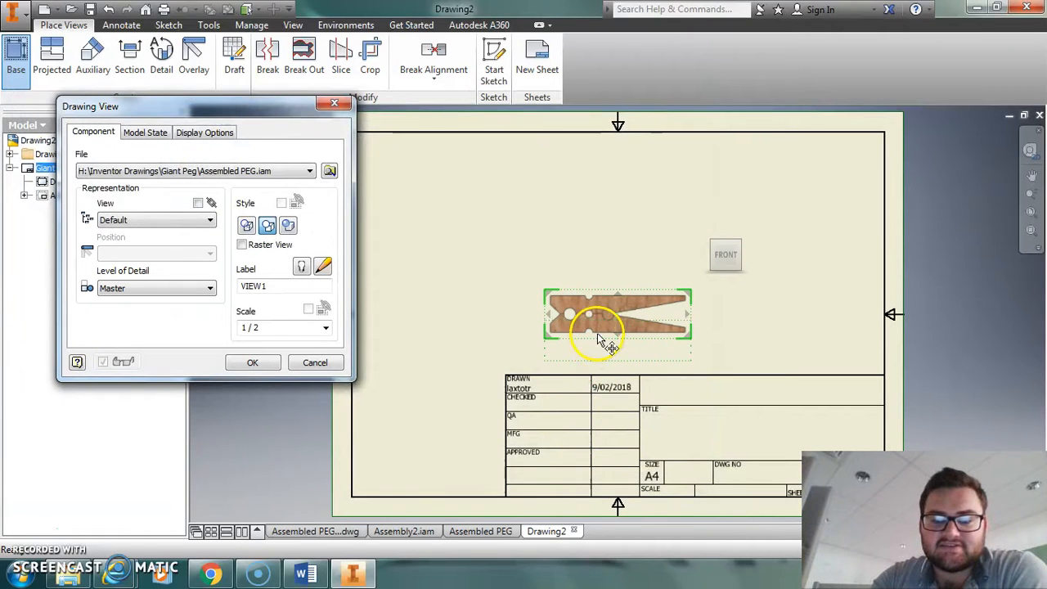
Place the peg's front view at 1:1 scale on the sheet's left side with a projected top view above it.
left_click(325, 328)
left_click(299, 362)
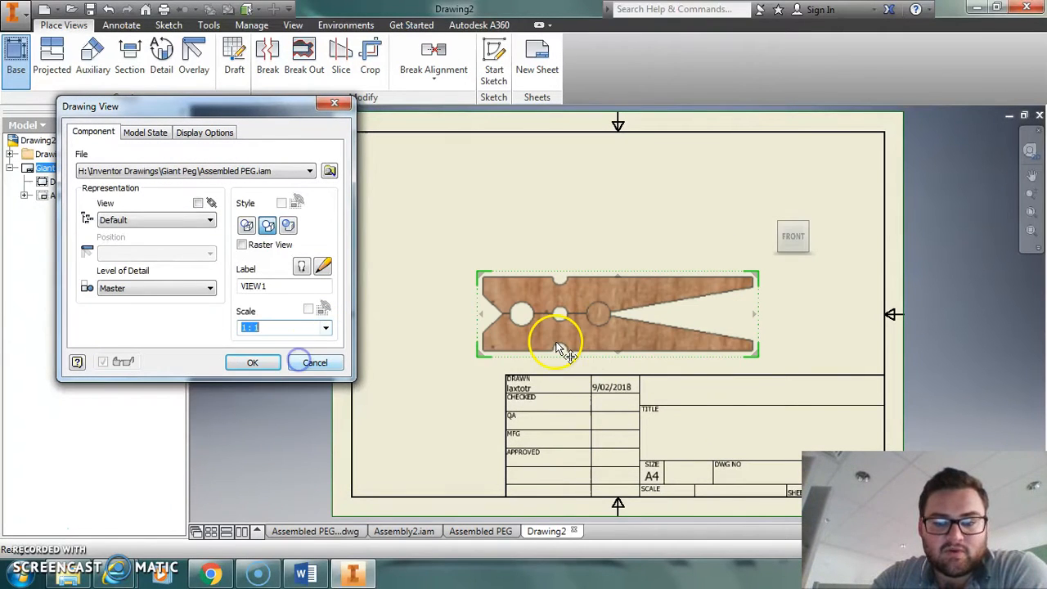
left_click_drag(570, 341, 456, 337)
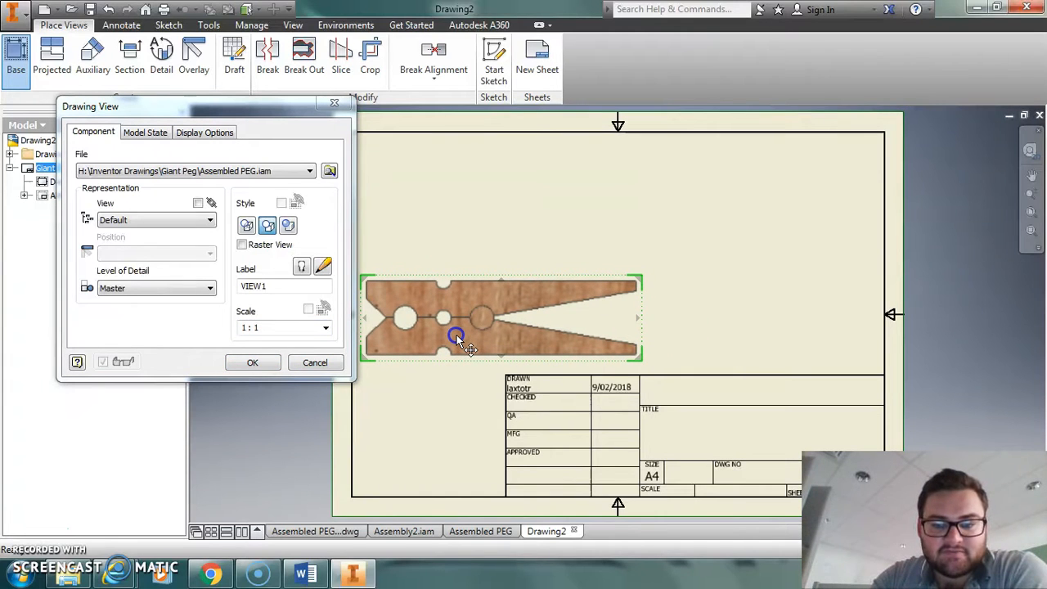
left_click(469, 221)
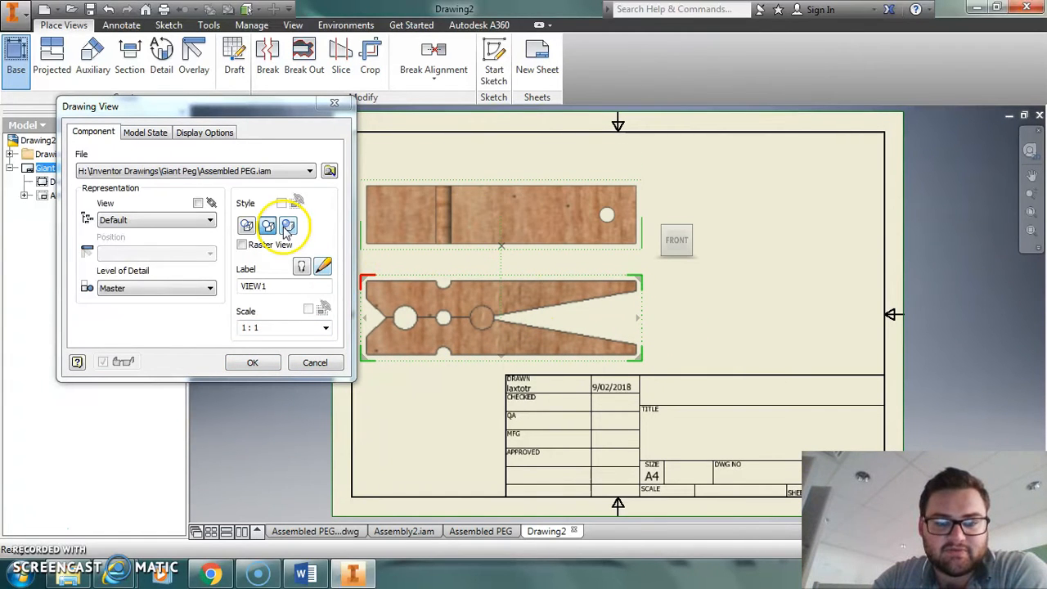
left_click(262, 364)
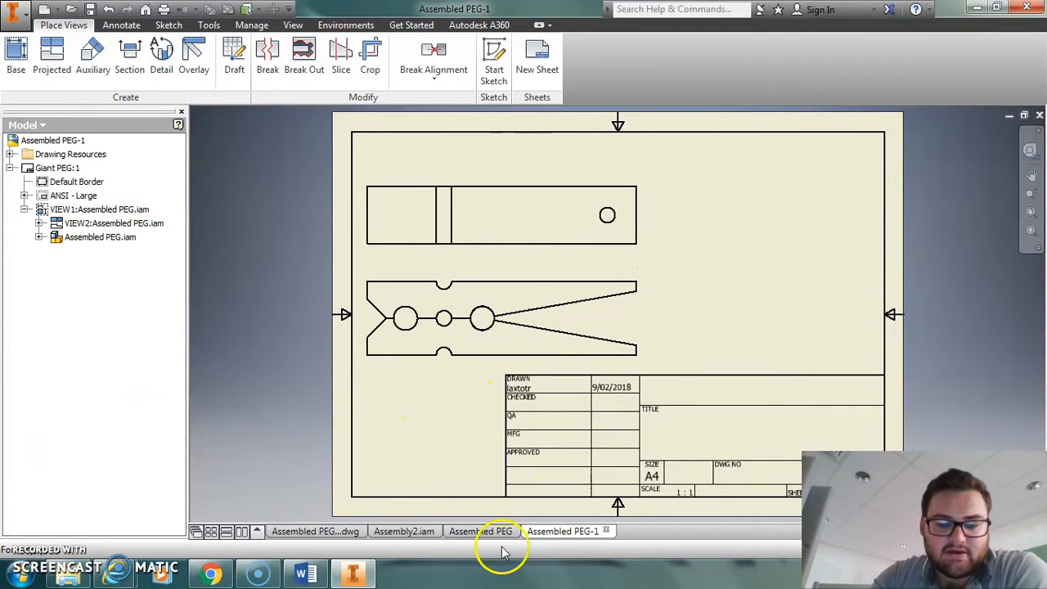
Examine the dimension layout in the finished peg drawing and return to the Assembled PEG-1 drawing.
left_click(319, 531)
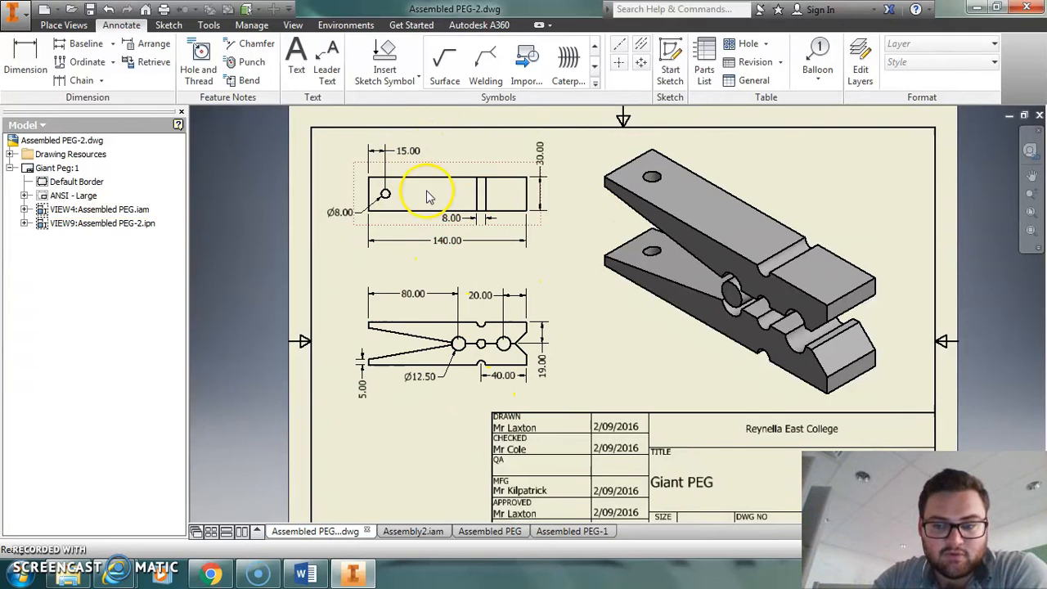
left_click(558, 533)
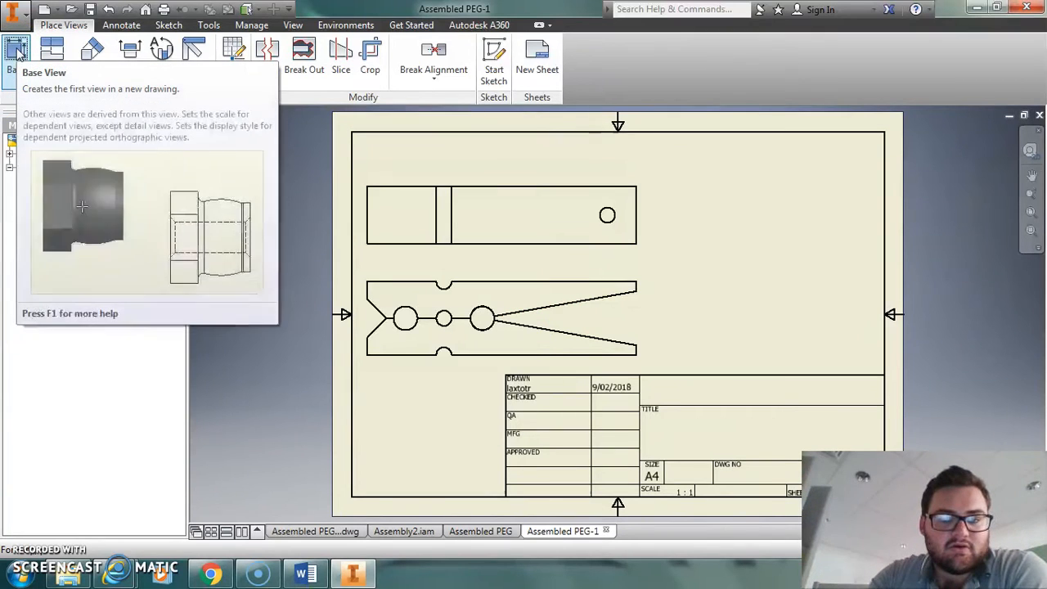
Dimension the vertical right edge of the peg's top view.
left_click(122, 25)
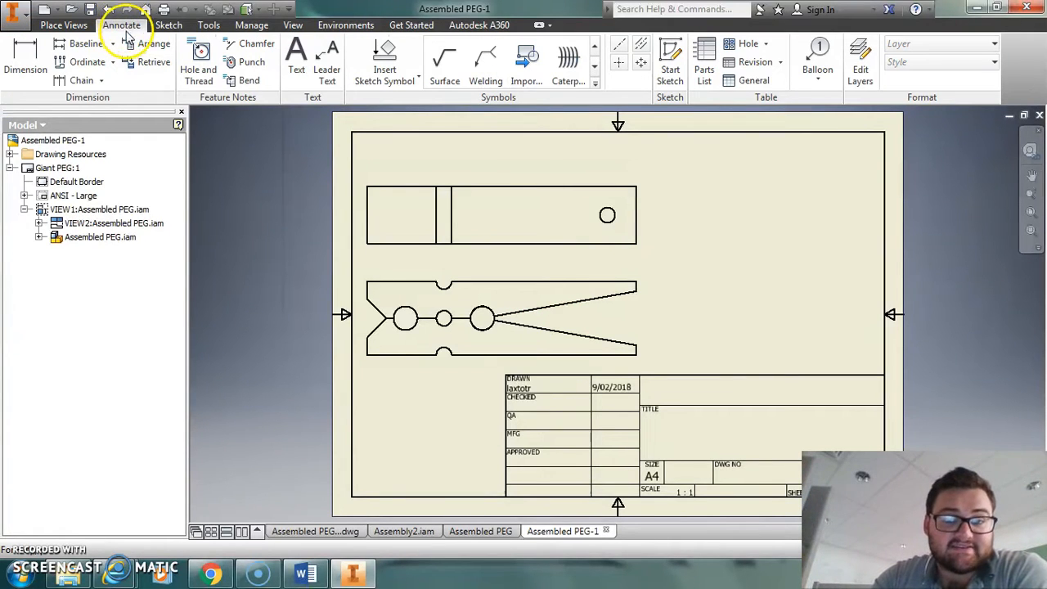
left_click(12, 54)
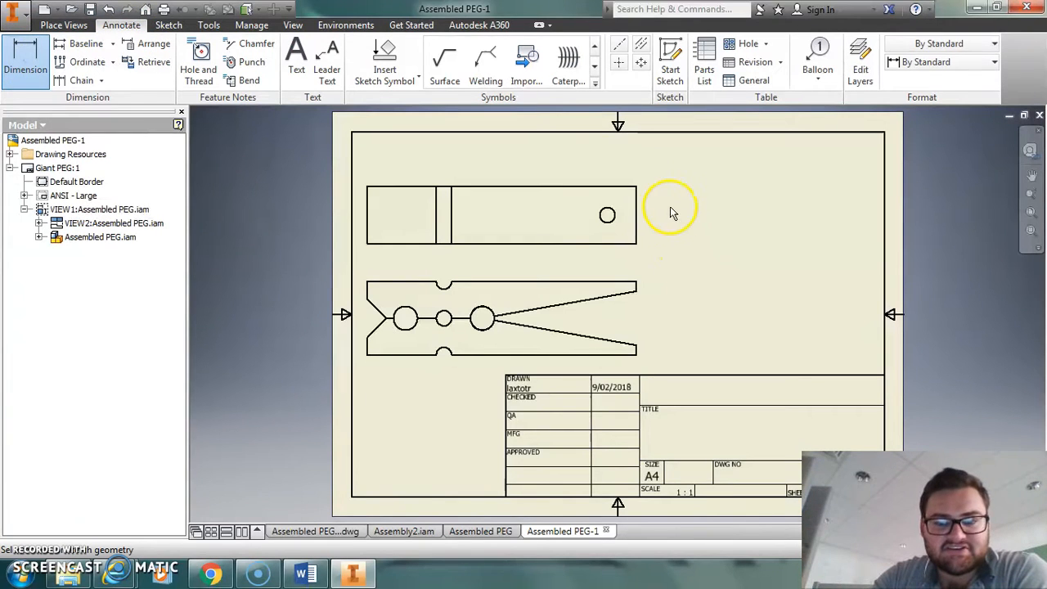
left_click(636, 243)
left_click(661, 223)
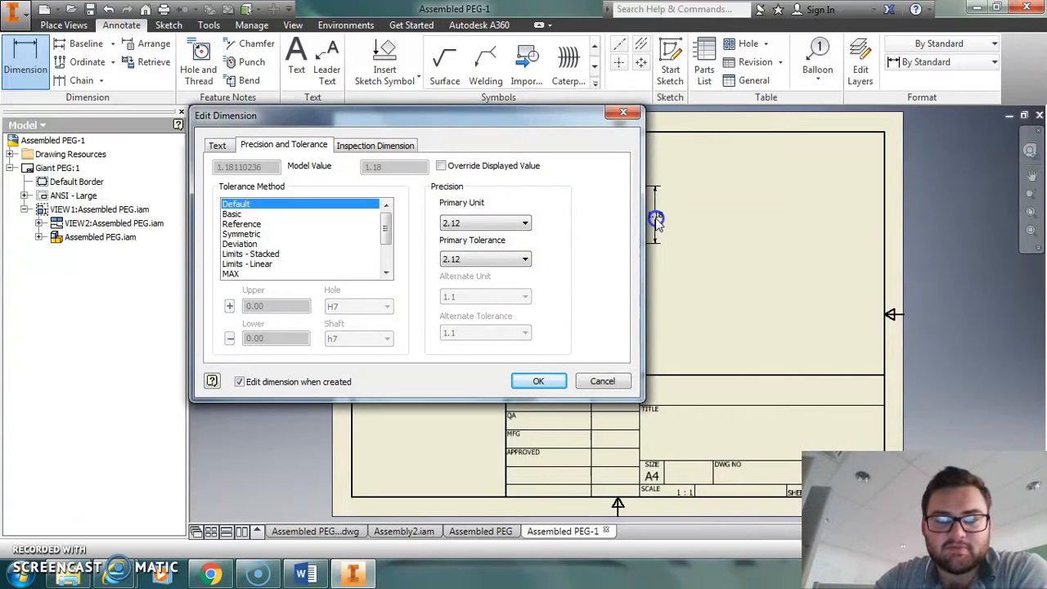
left_click(619, 113)
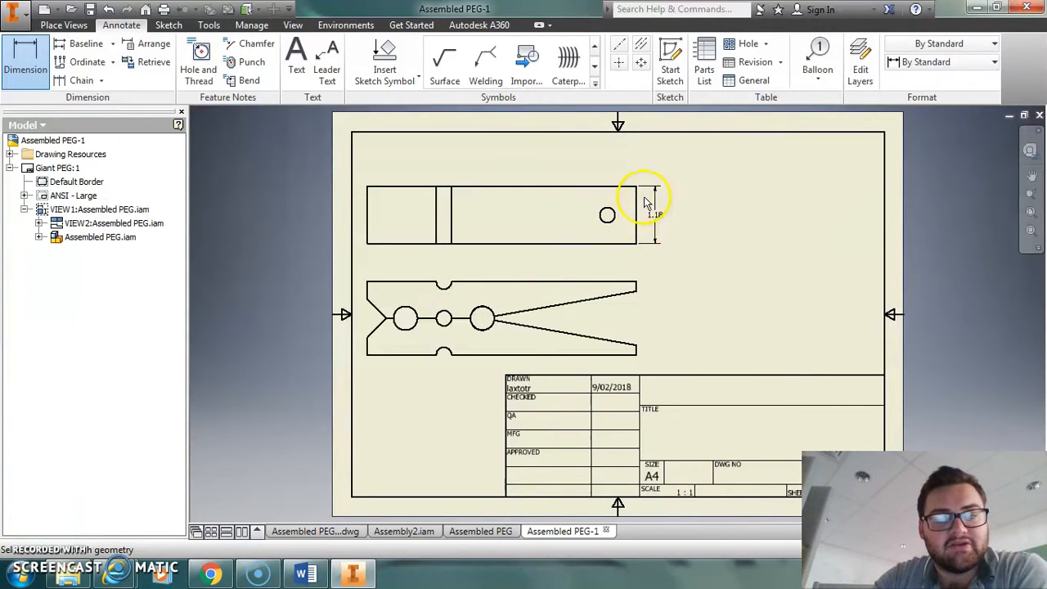
Examine the precision and tolerance settings of the top view's edge dimension.
left_click(658, 215)
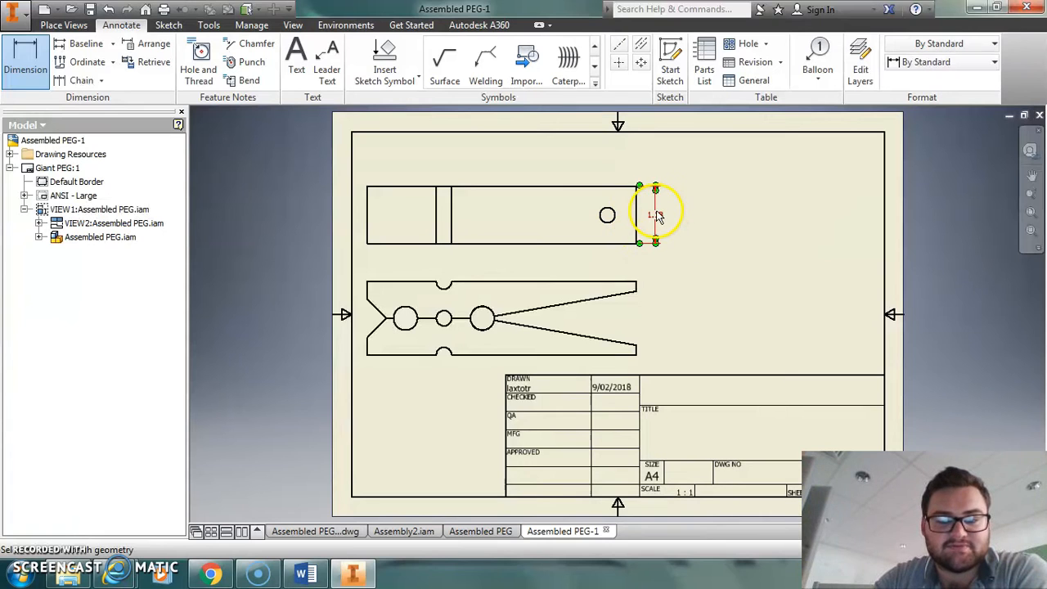
double_click(655, 214)
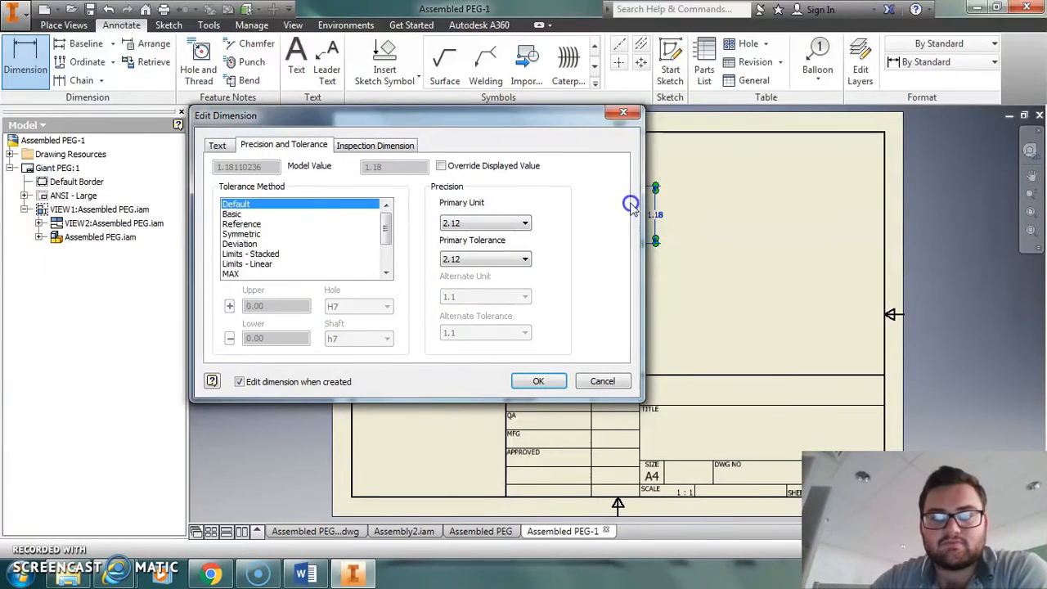
left_click(609, 114)
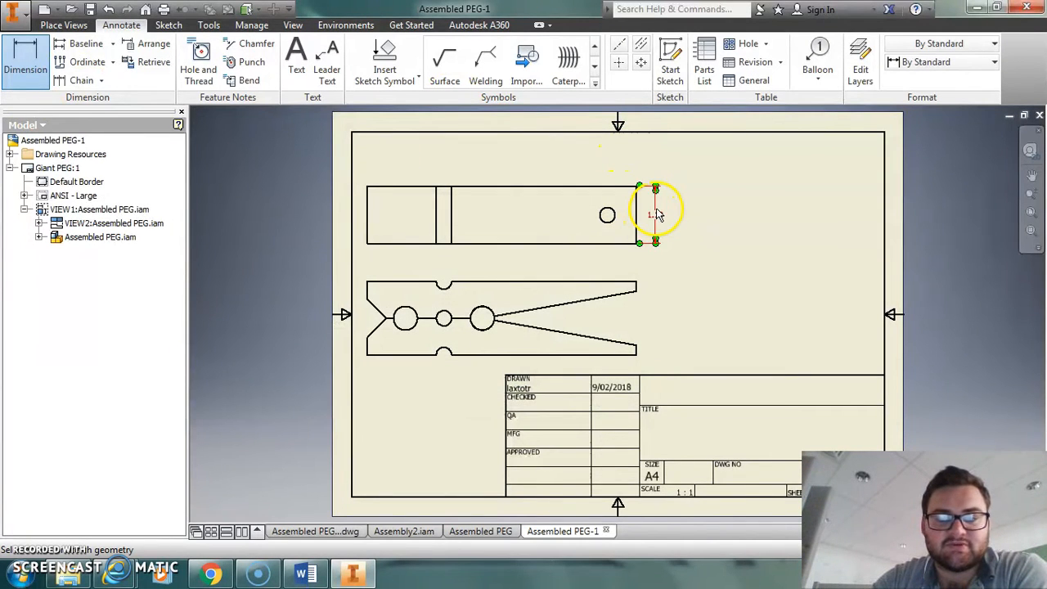
End dimensioning and delete the dimension beside the top view's right edge.
right_click(496, 164)
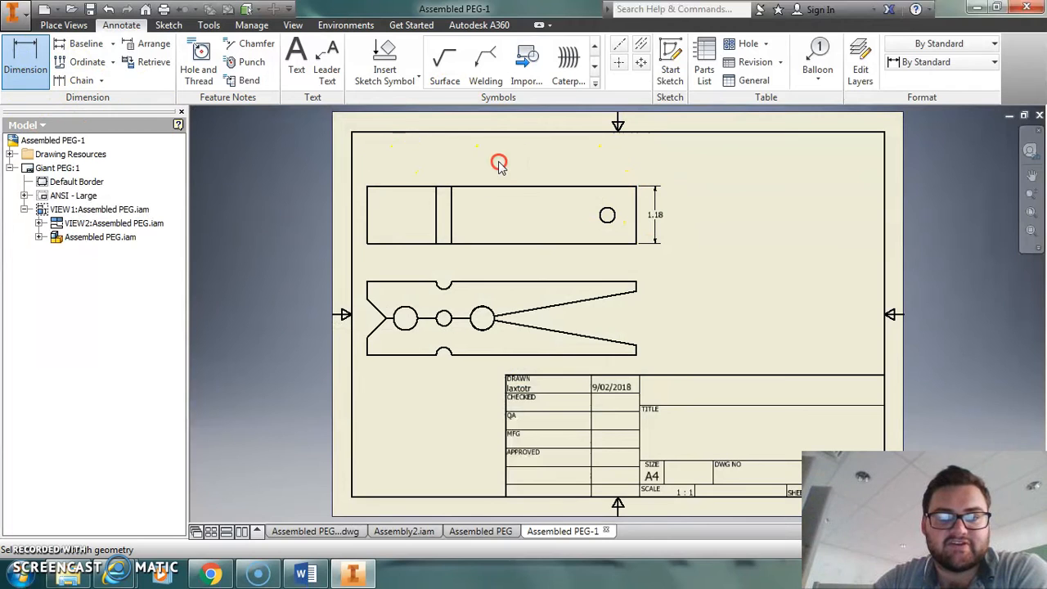
left_click(554, 162)
left_click(656, 214)
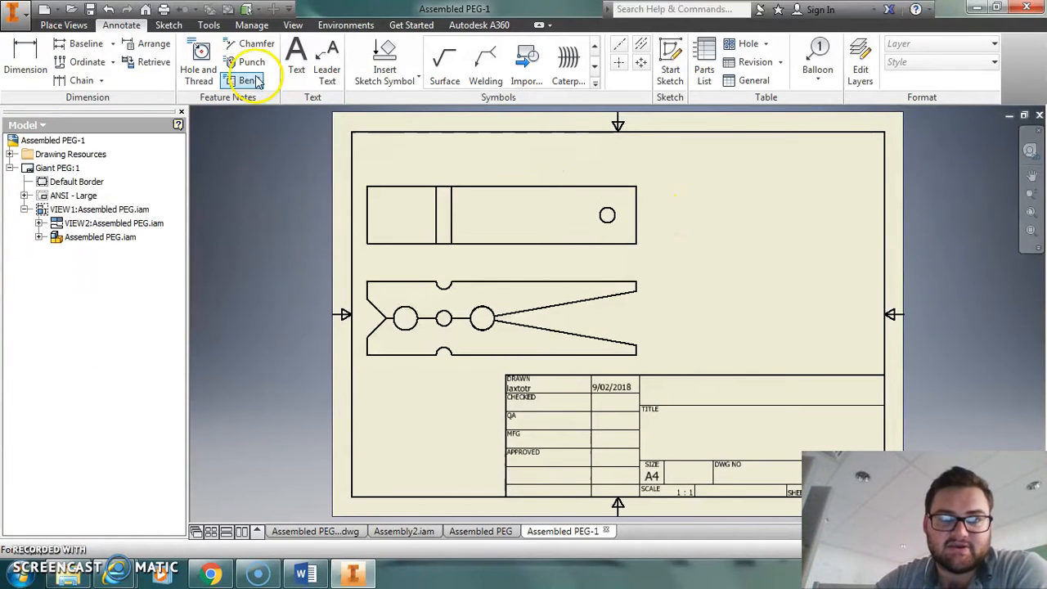
Set the drawing's active annotation standard to Default Standard (ANSI-mm) in the document settings.
left_click(212, 26)
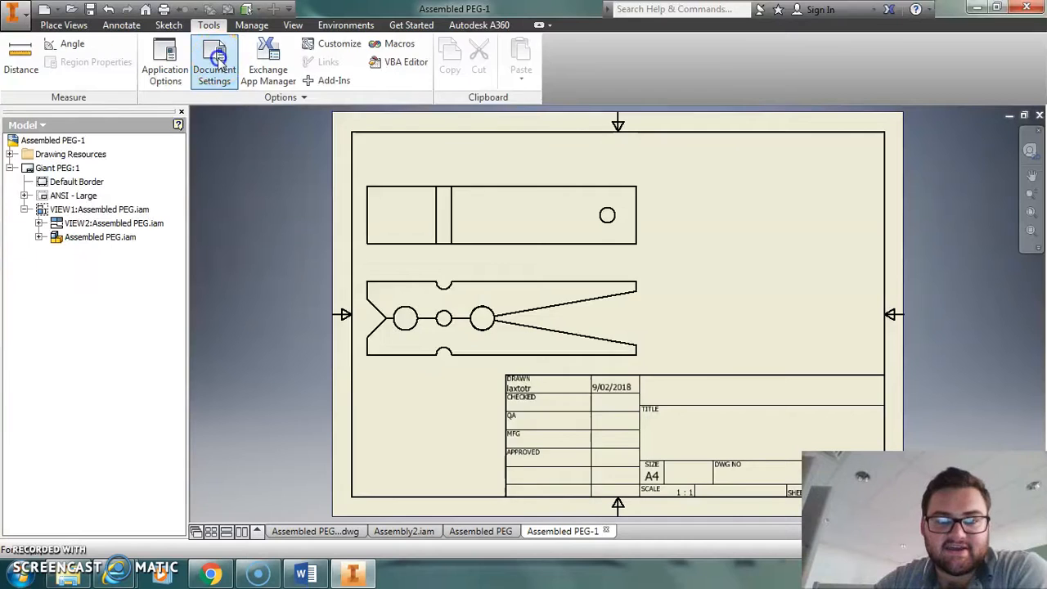
left_click(216, 58)
left_click(415, 153)
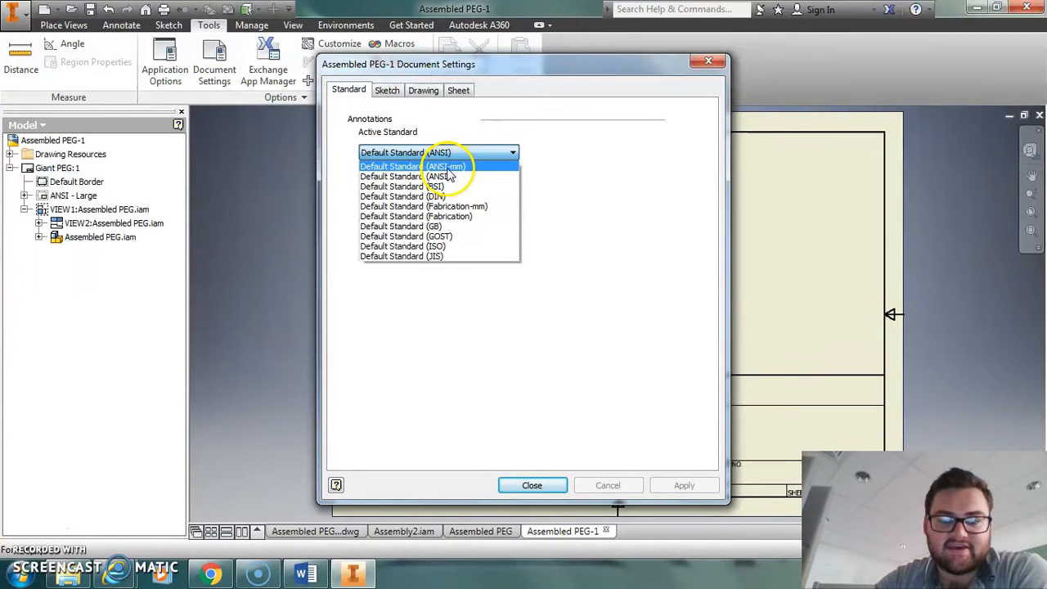
left_click(446, 167)
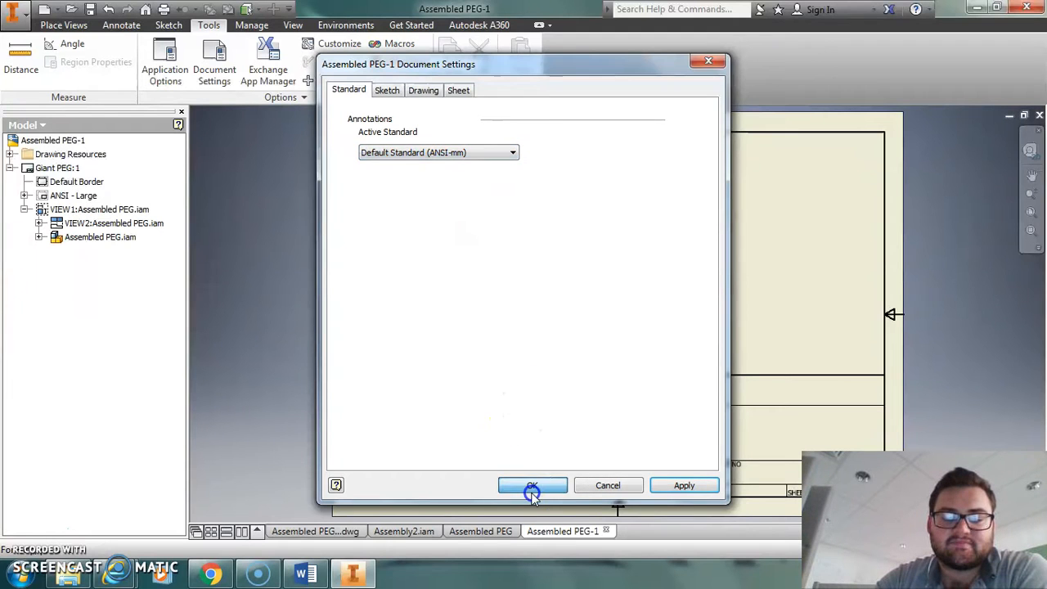
left_click(533, 488)
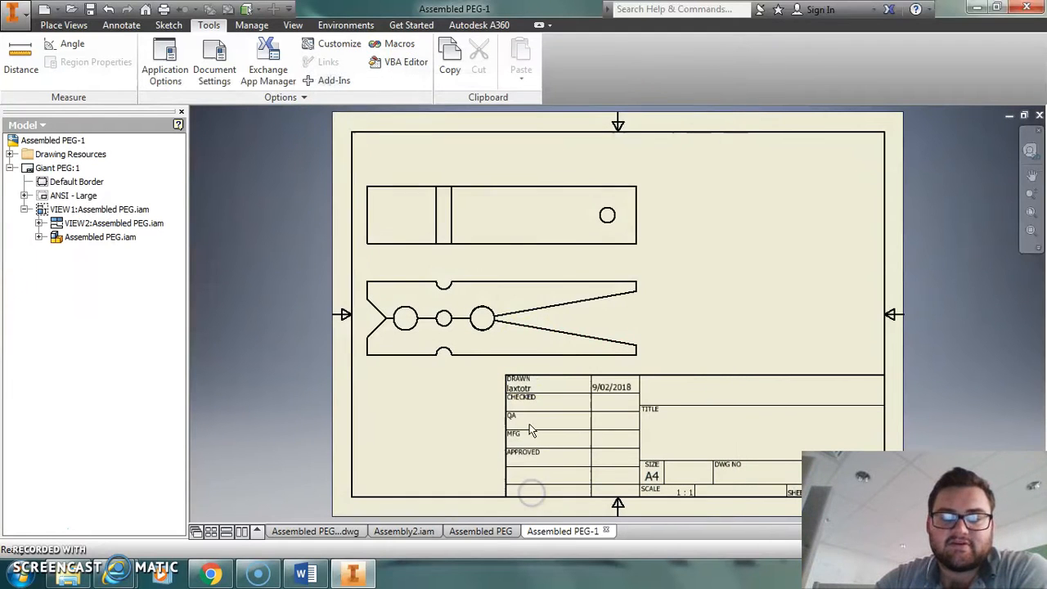
Dimension the top view's right edge between its two corners in the millimetre standard, keeping the default precision and tolerance.
left_click(51, 26)
left_click(121, 25)
key("d")
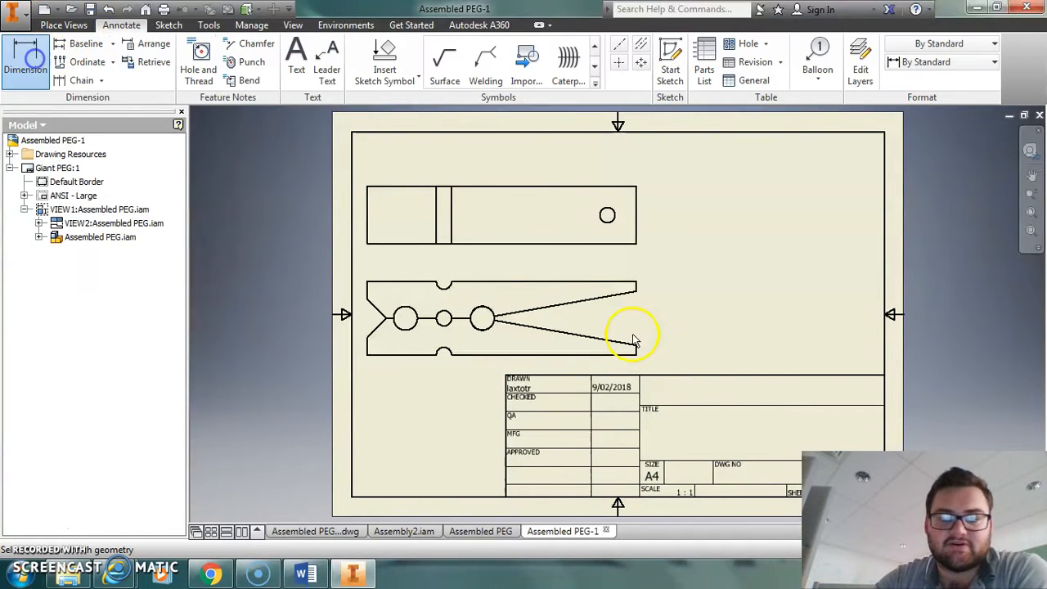
left_click(636, 242)
left_click(637, 187)
left_click(656, 219)
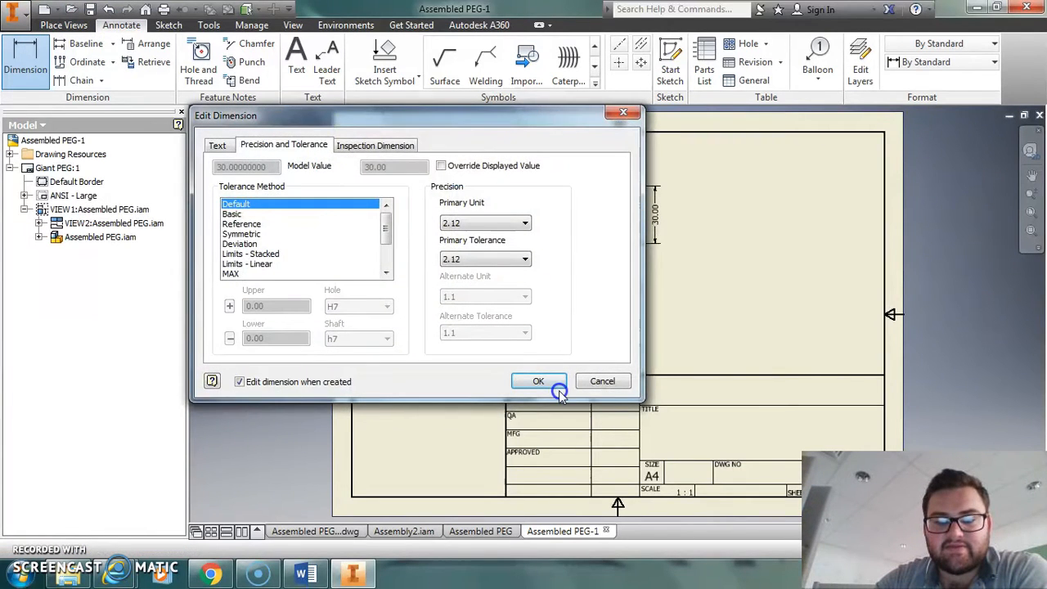
left_click(557, 389)
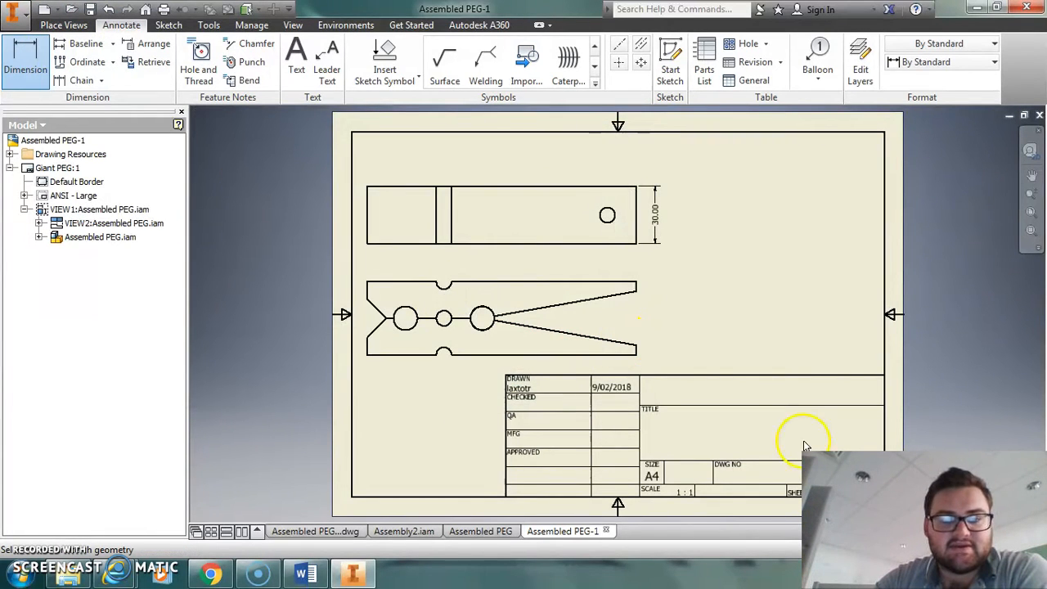
Dimension the thickness of the lower leg's tip in the front view.
left_click(637, 351)
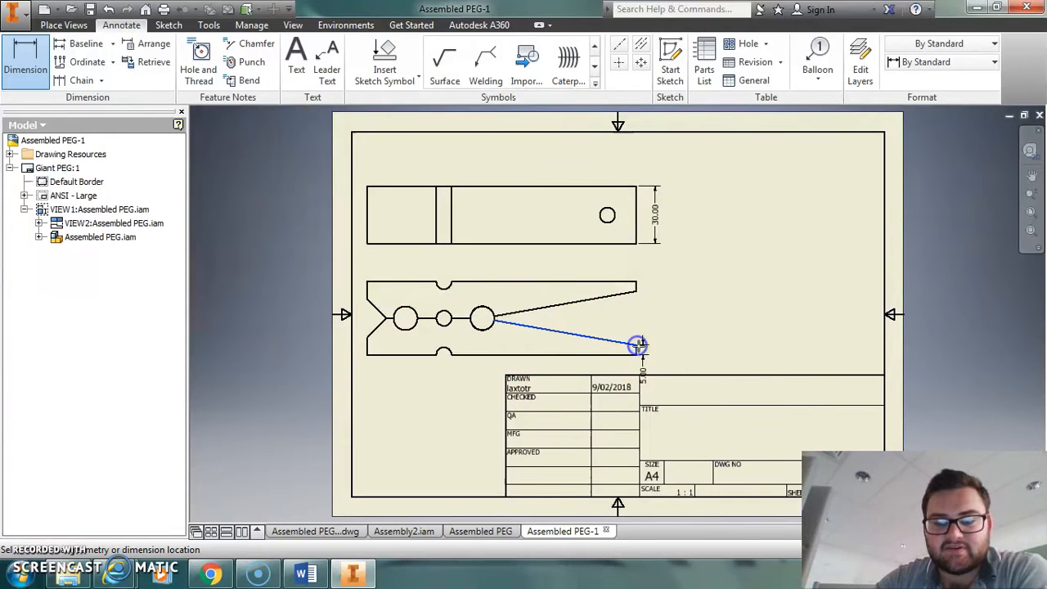
left_click(651, 367)
left_click(603, 379)
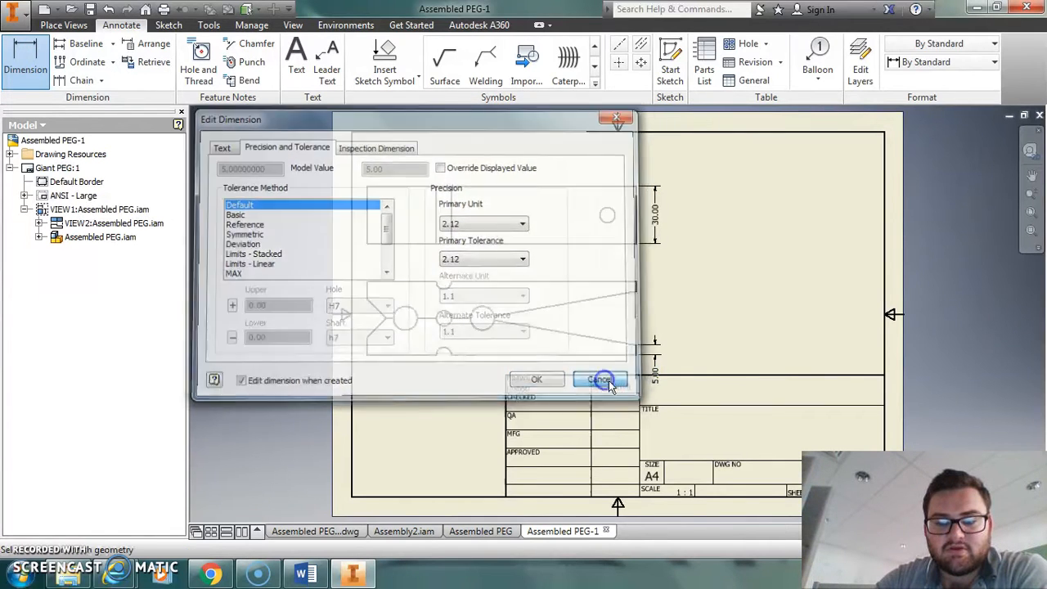
End dimensioning and delete the thickness dimension at the front view's lower leg tip.
right_click(719, 300)
left_click(776, 300)
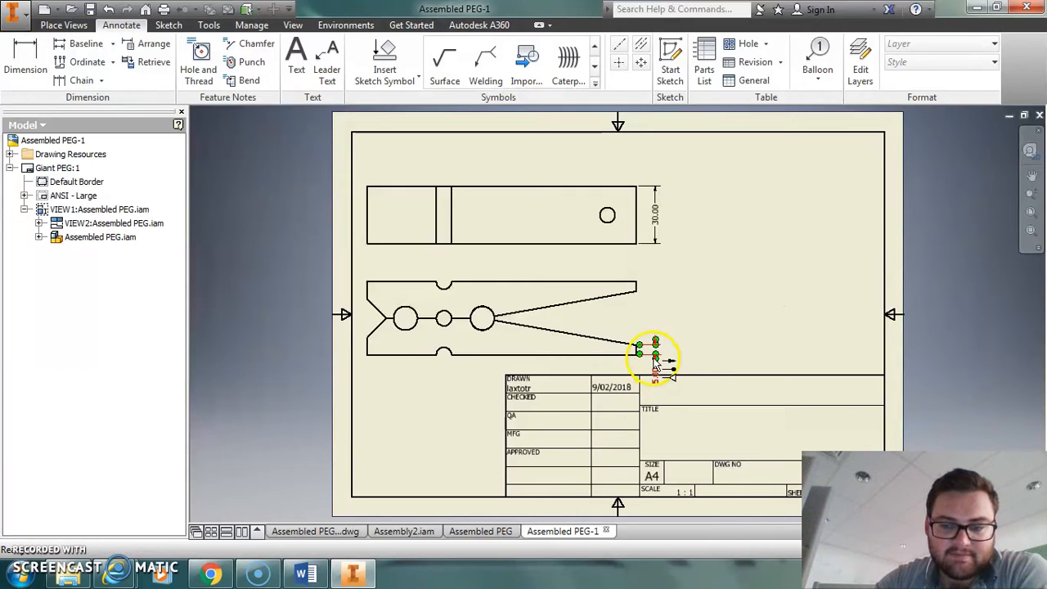
key("Delete")
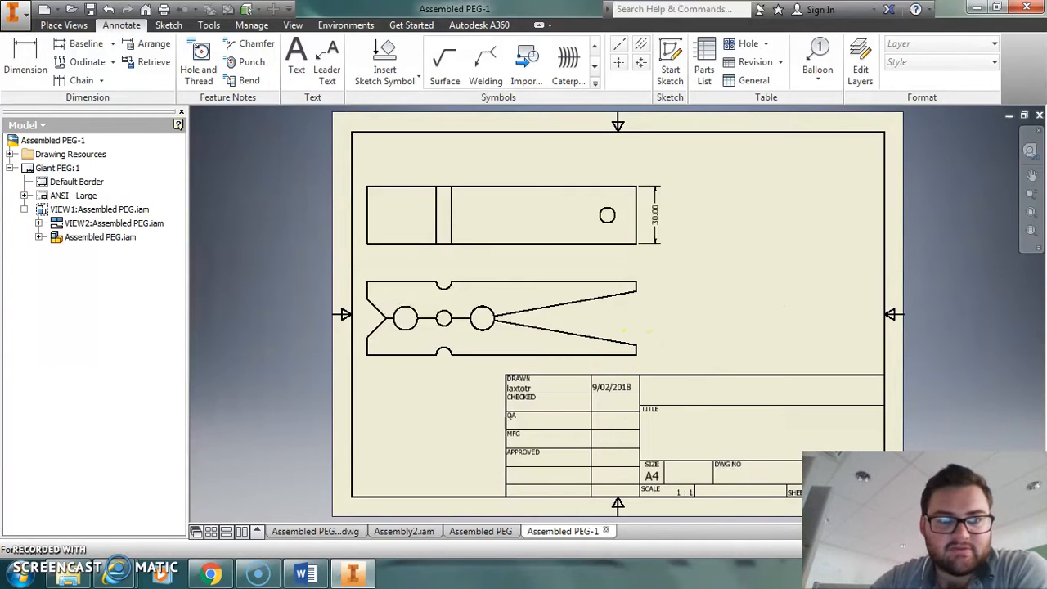
Dimension the thickness of the upper leg's tip in the front view with default precision and tolerance, and end dimensioning.
left_click(33, 44)
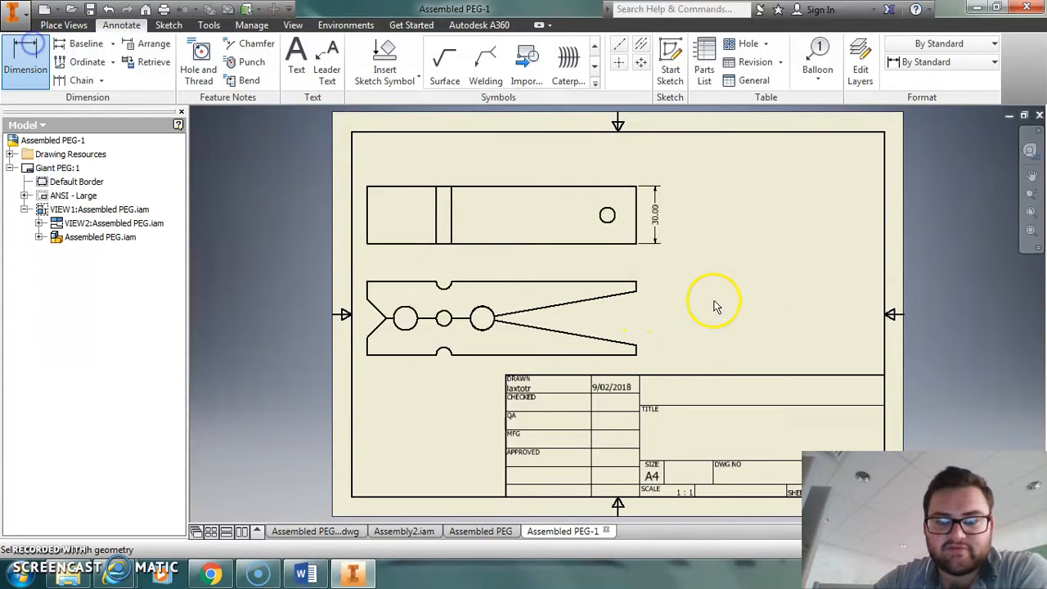
left_click(634, 294)
left_click(652, 296)
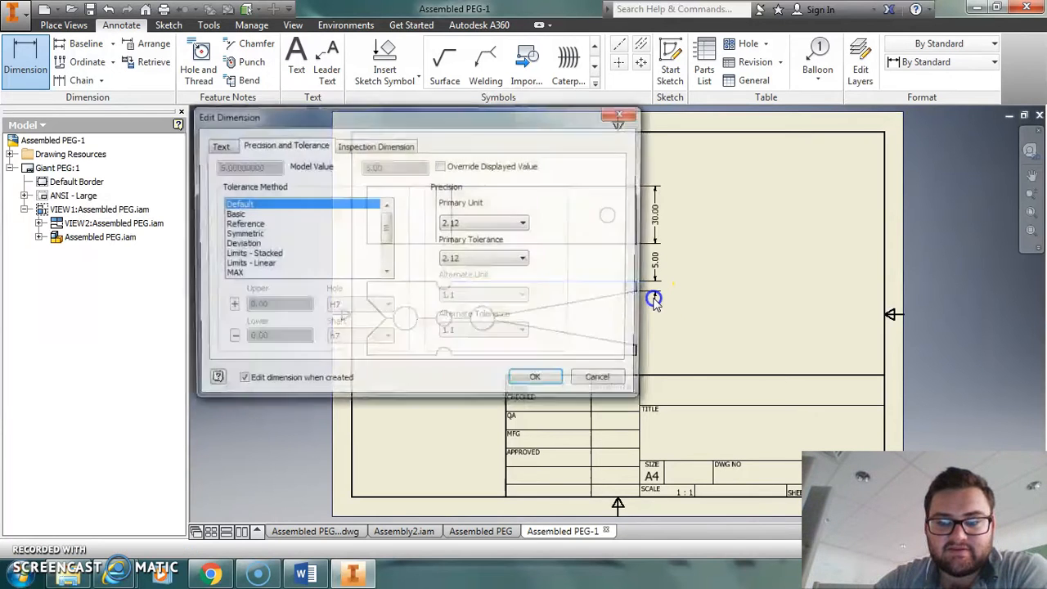
left_click(535, 380)
left_click(507, 312)
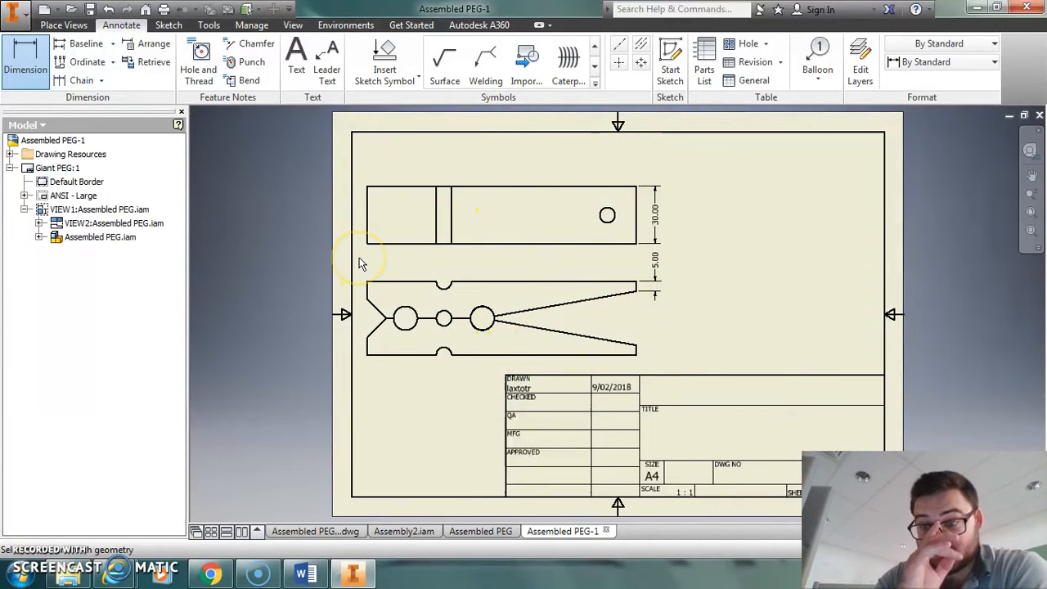
left_click(460, 307)
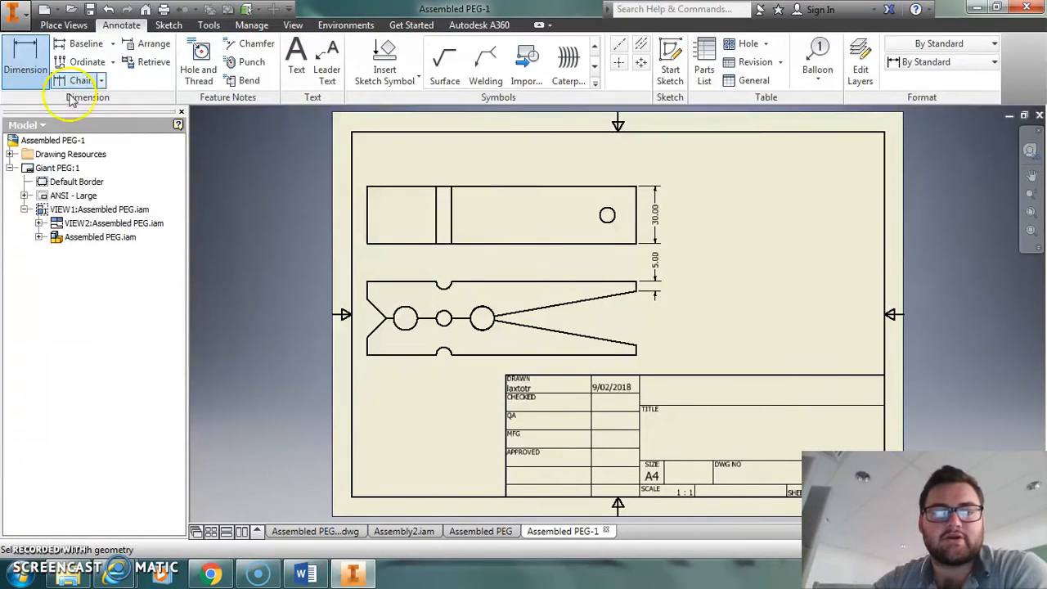
right_click(474, 263)
left_click(565, 279)
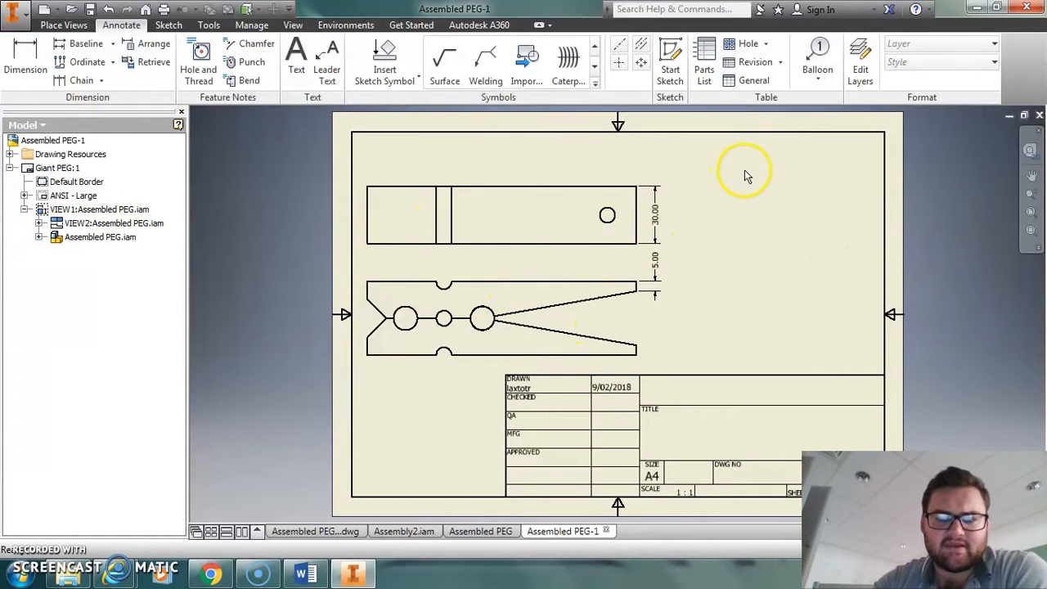
Start a front base view of the Assembled PEG presentation at scale 1/2 in the empty area beside the dimensioned views.
left_click(62, 25)
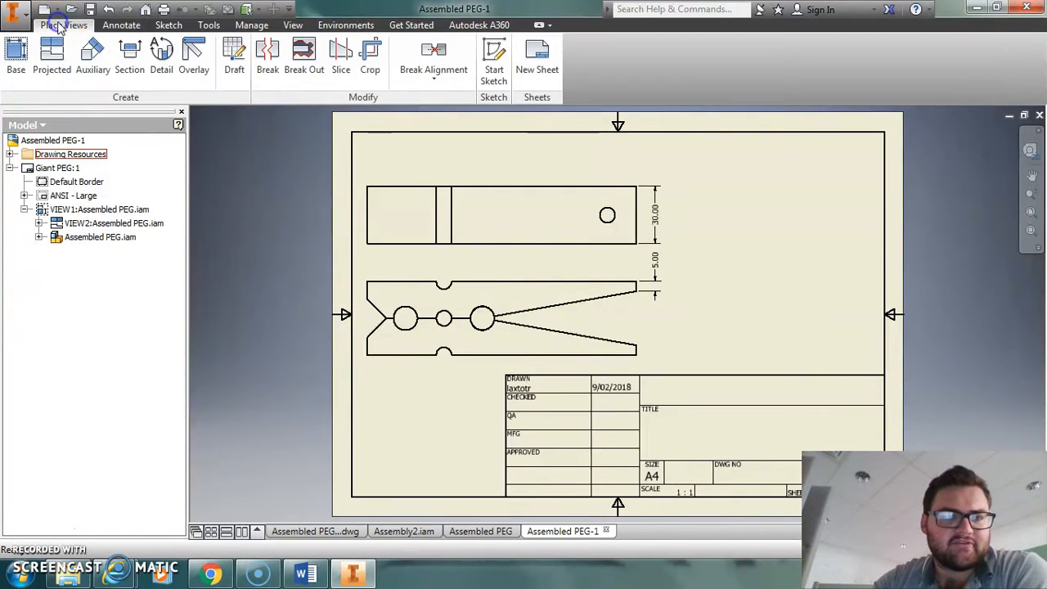
left_click(31, 71)
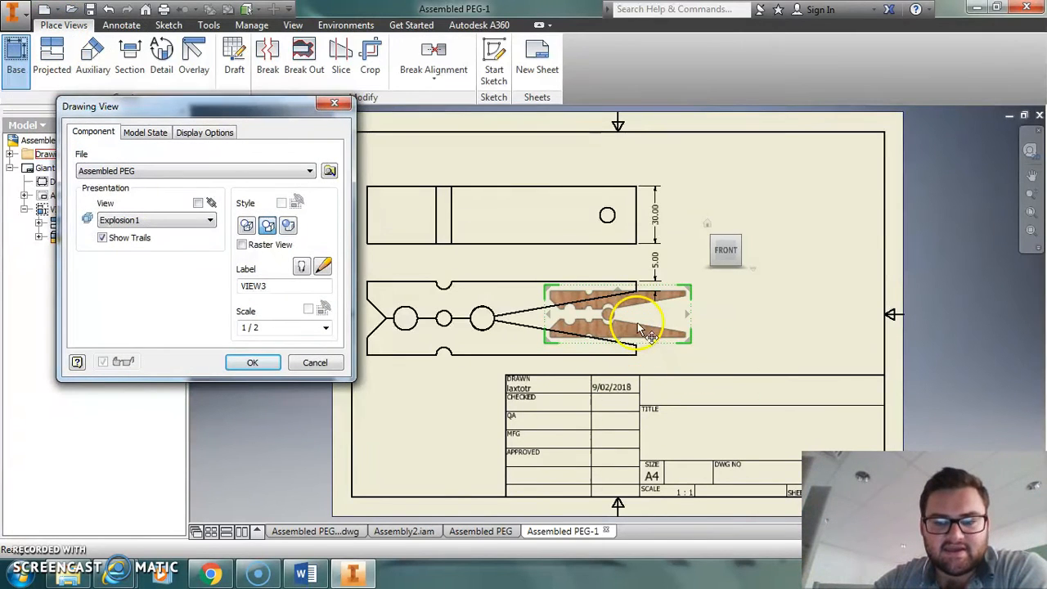
left_click(761, 253)
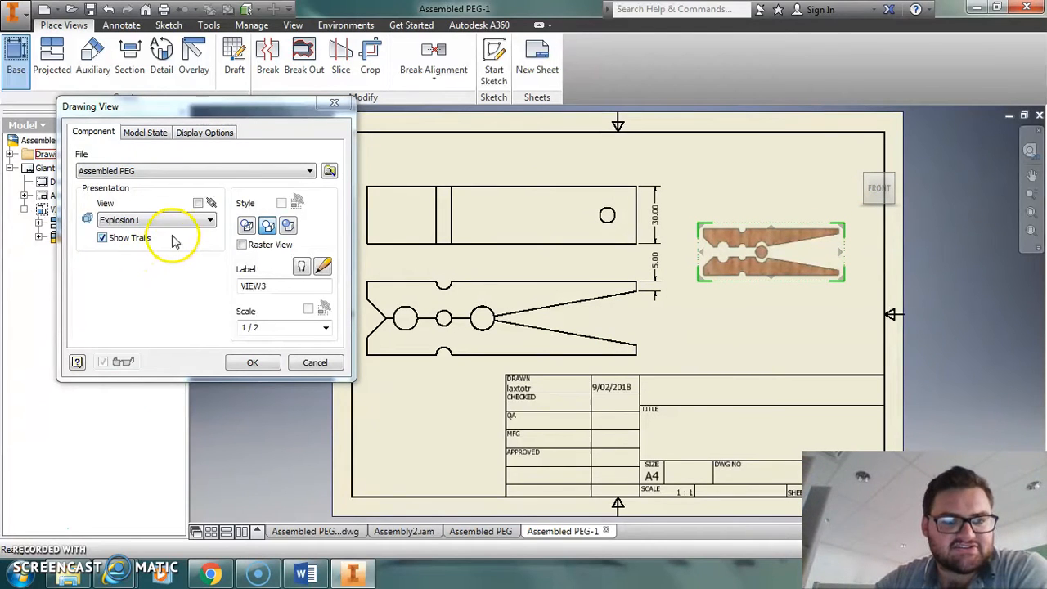
left_click(317, 285)
left_click(147, 133)
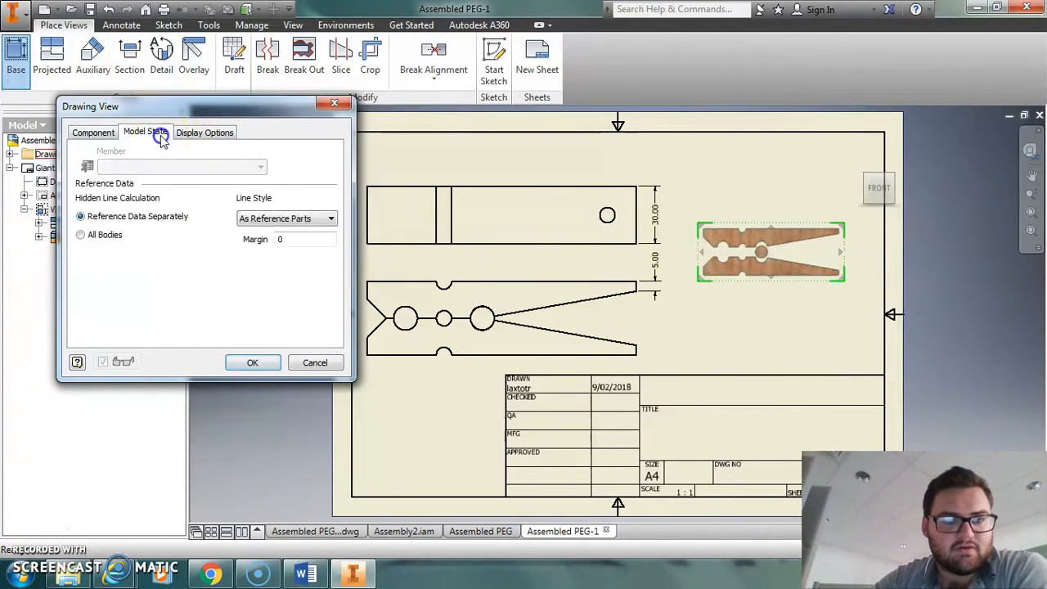
left_click(204, 132)
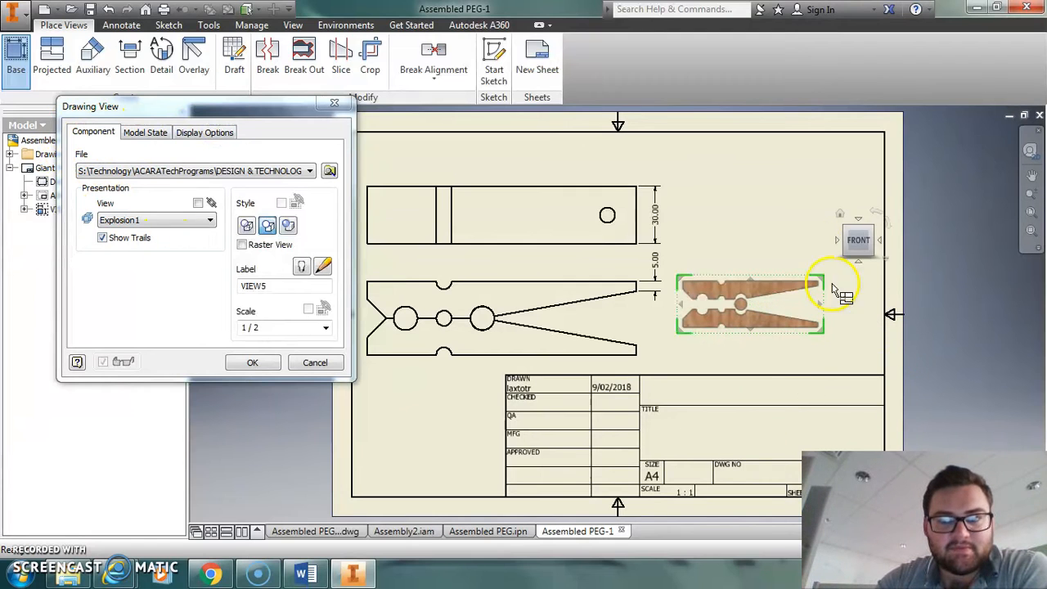
Project an isometric view up from the base view, turn the base orientation to Back, and create both views.
left_click(855, 185)
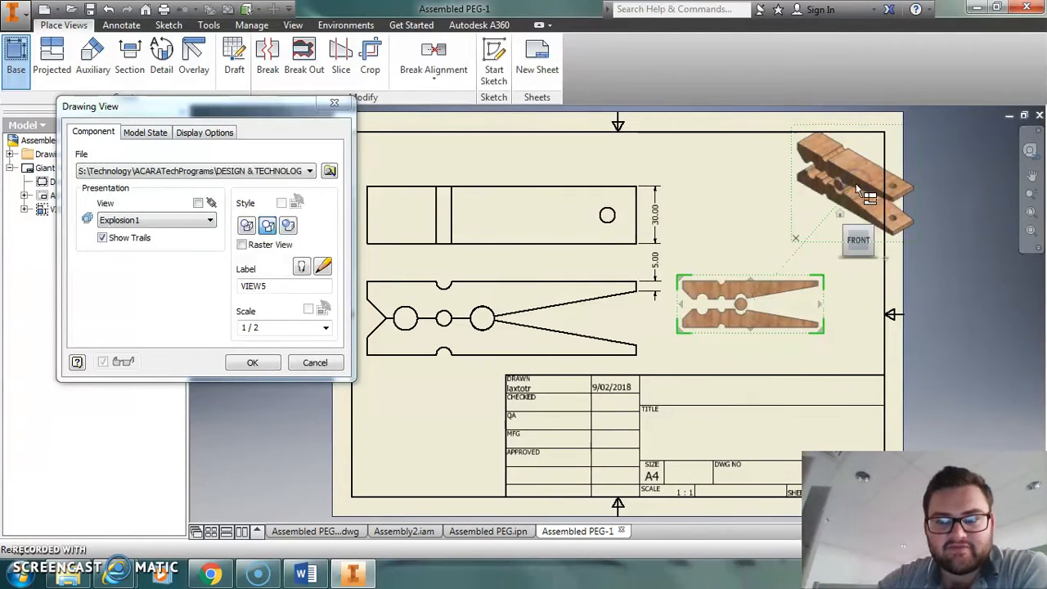
left_click(838, 240)
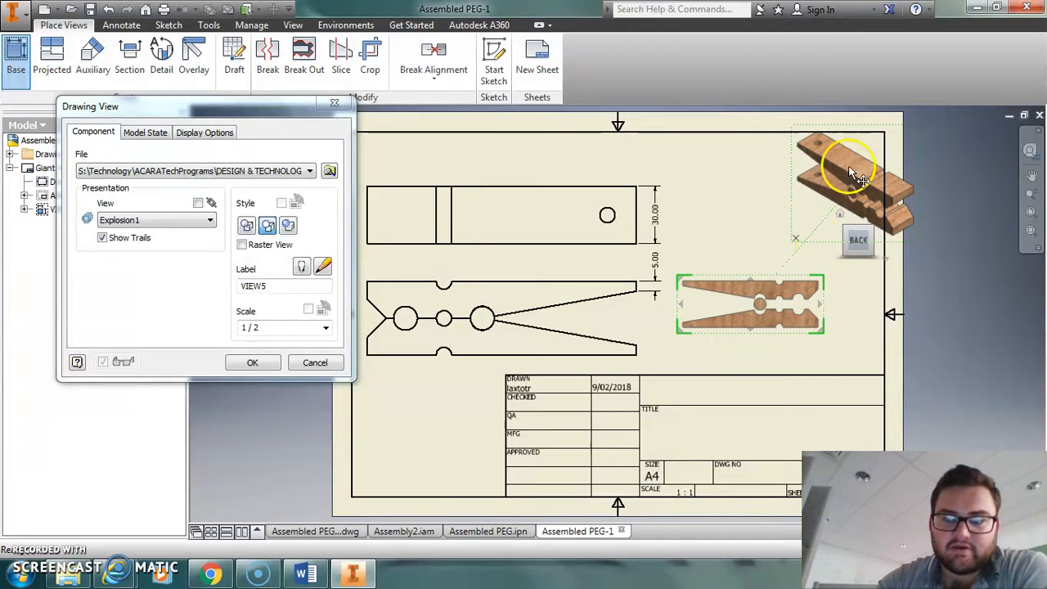
right_click(729, 205)
left_click(779, 202)
Delete the small base view of the presentation and move the isometric view inside the border, above the title block.
left_click(749, 287)
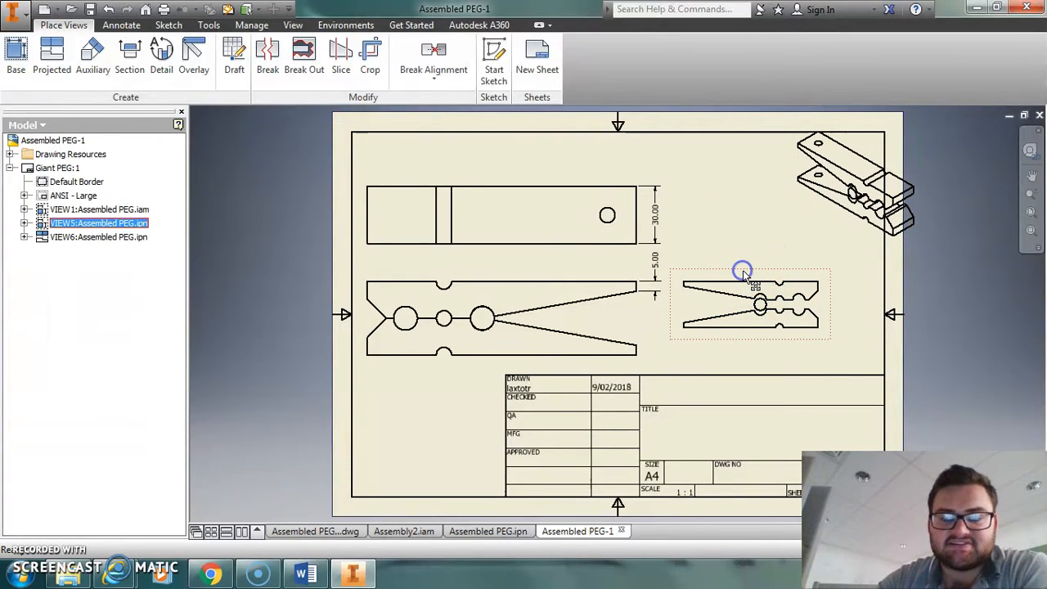
key("Delete")
left_click(536, 321)
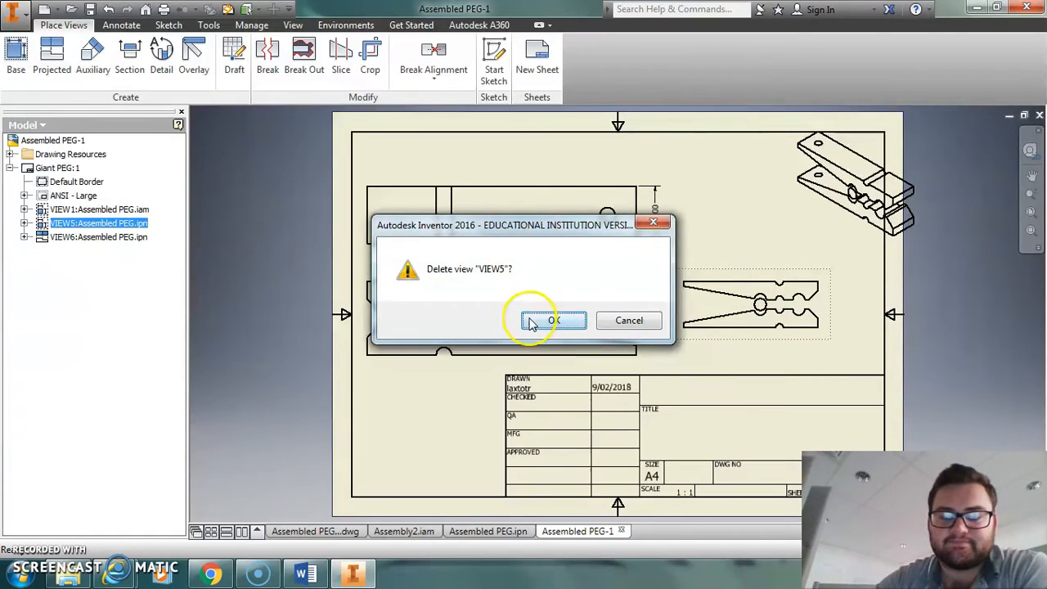
left_click(831, 215)
left_click_drag(830, 214, 716, 335)
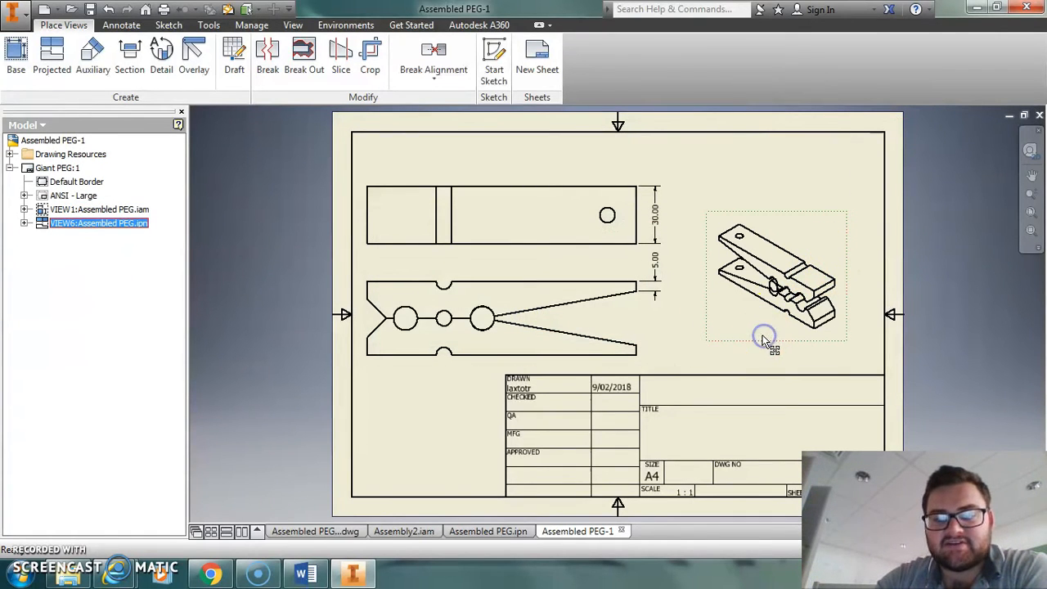
Try the isometric view at scale 1:1 and return it to 1/2.
left_click(324, 328)
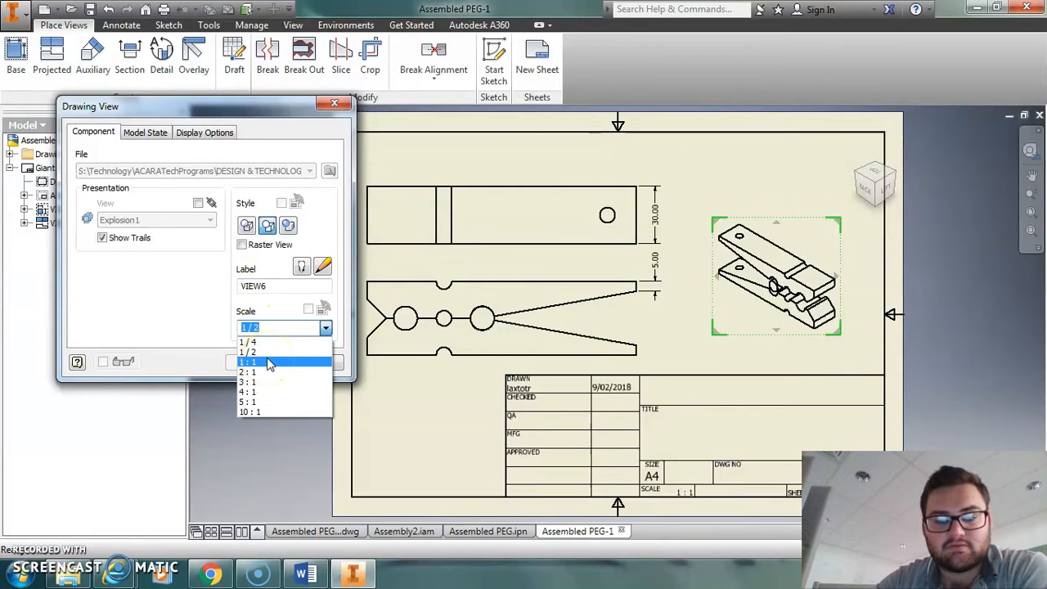
left_click(270, 362)
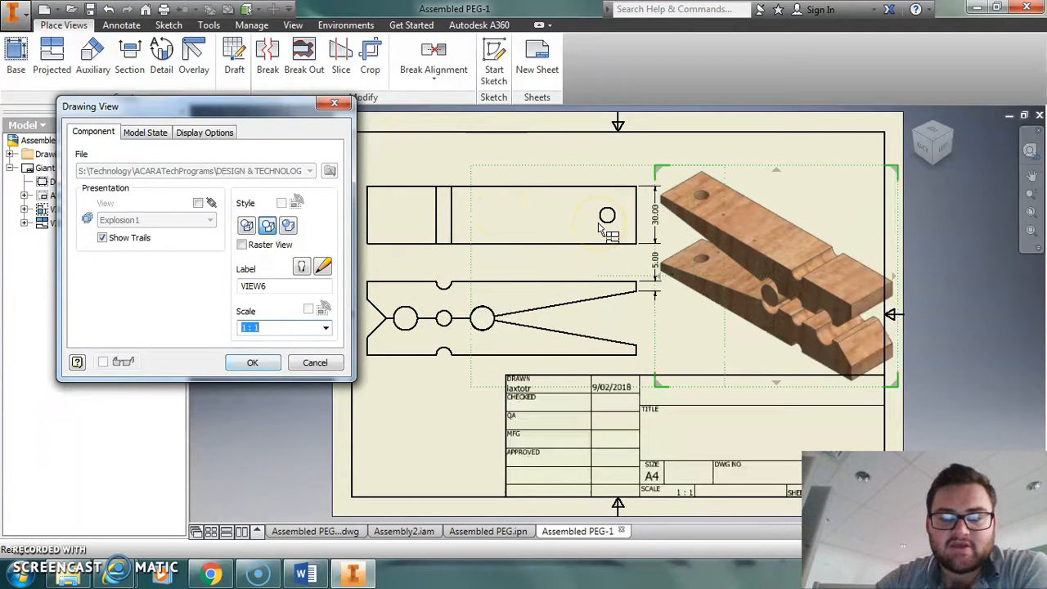
left_click(325, 328)
left_click(273, 352)
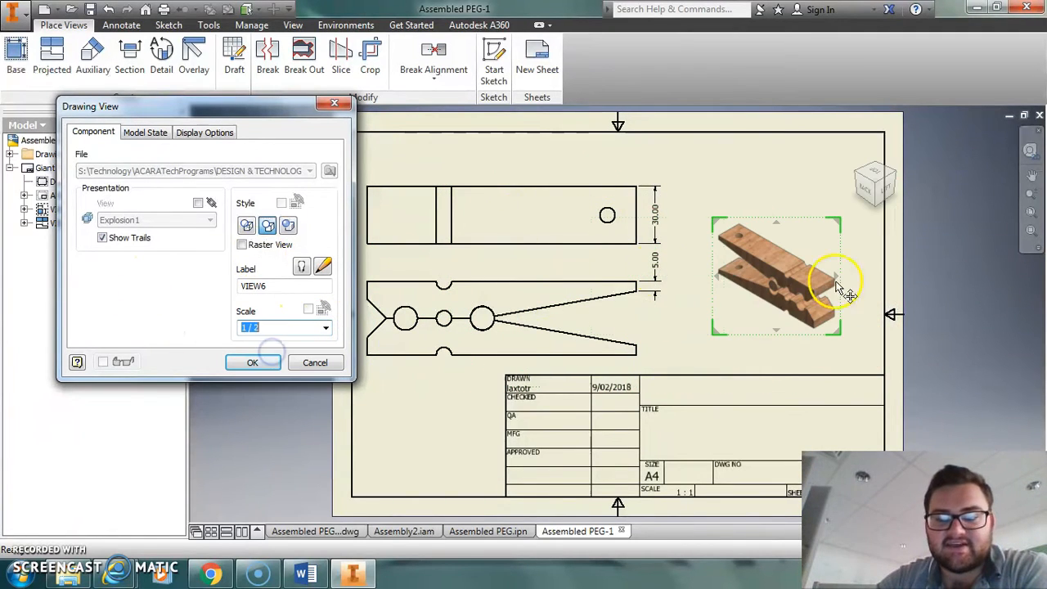
Set the isometric view's style to shaded, keeping scale 1/2, and apply the view settings.
left_click(288, 225)
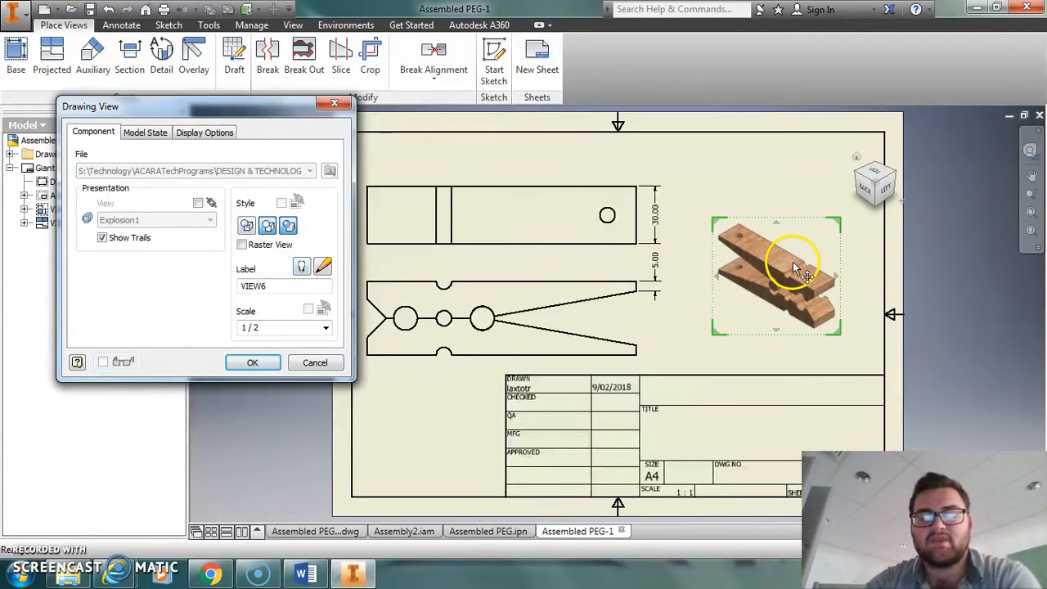
left_click(839, 219)
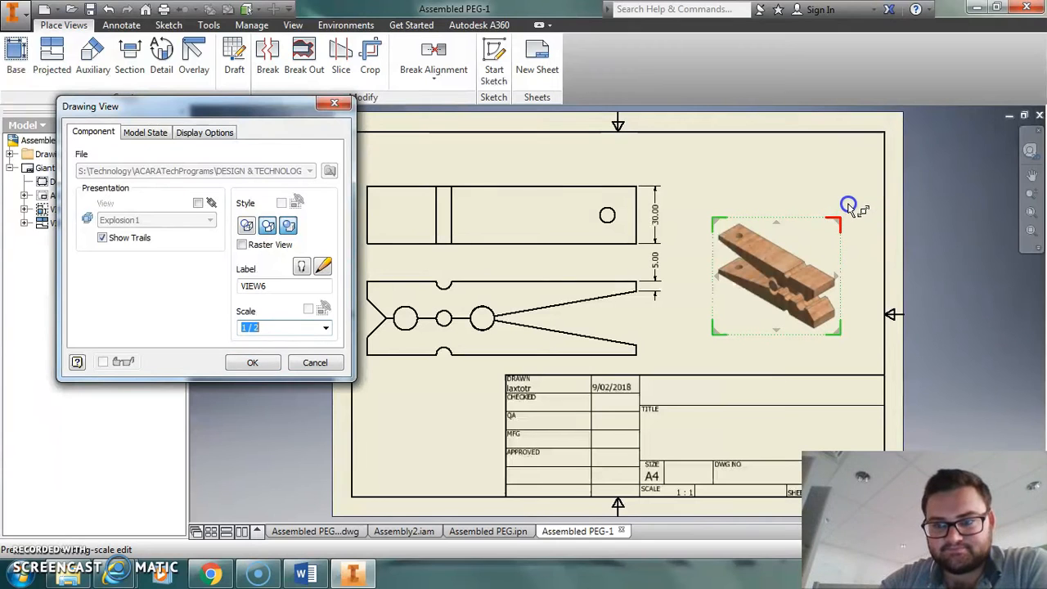
mouse_move(855, 200)
left_mouse_down()
mouse_move(881, 168)
mouse_move(860, 188)
mouse_move(886, 180)
mouse_move(838, 217)
mouse_move(870, 205)
left_mouse_up()
left_click(268, 328)
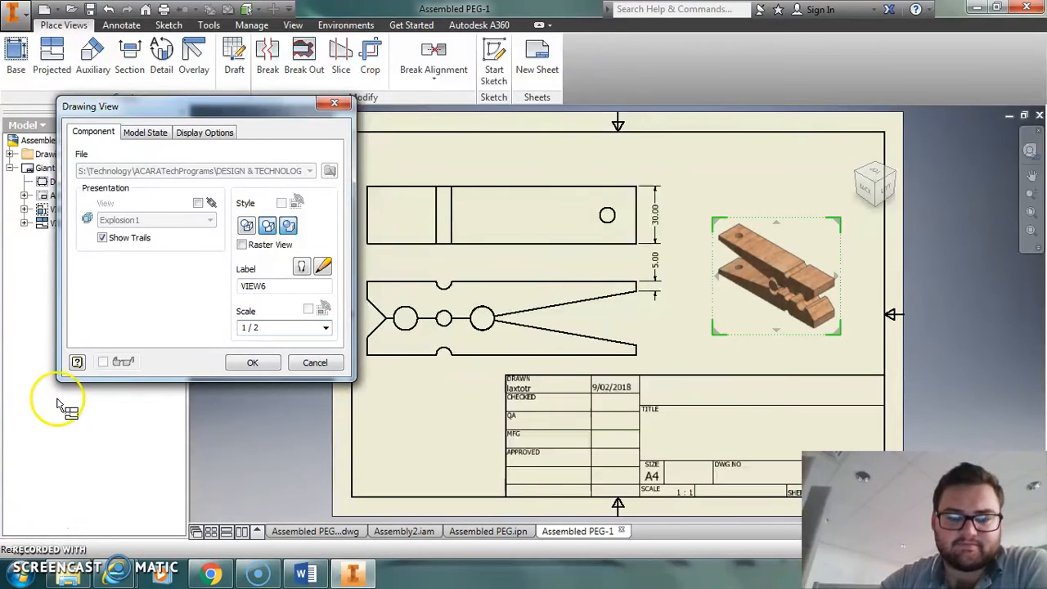
left_click(256, 362)
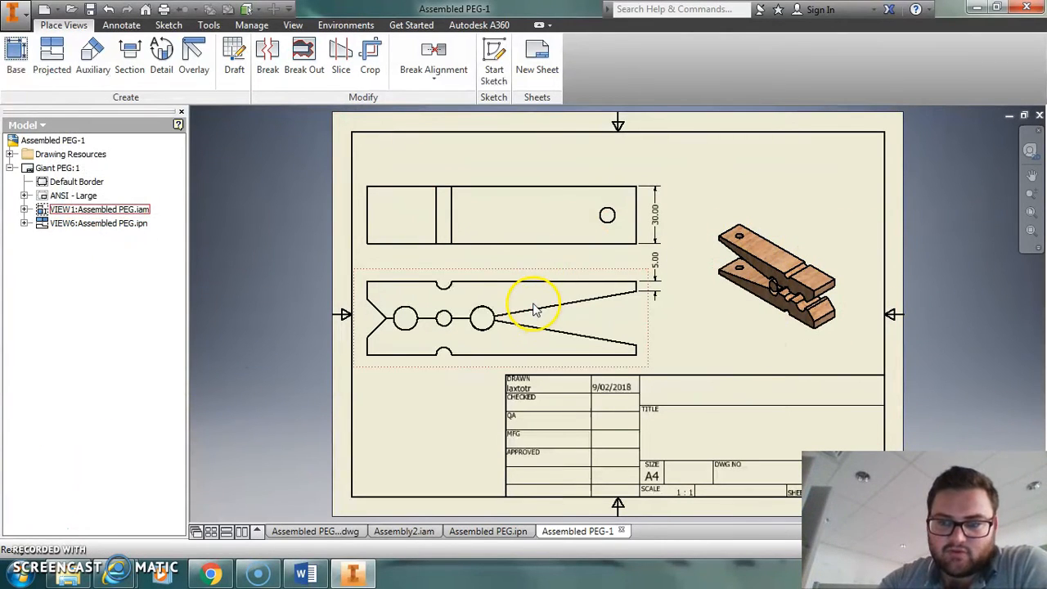
Compare the new drawing with the finished Assembled PEG-2.dwg for its dimensions, shaded isometric view and title block entries.
left_click(299, 532)
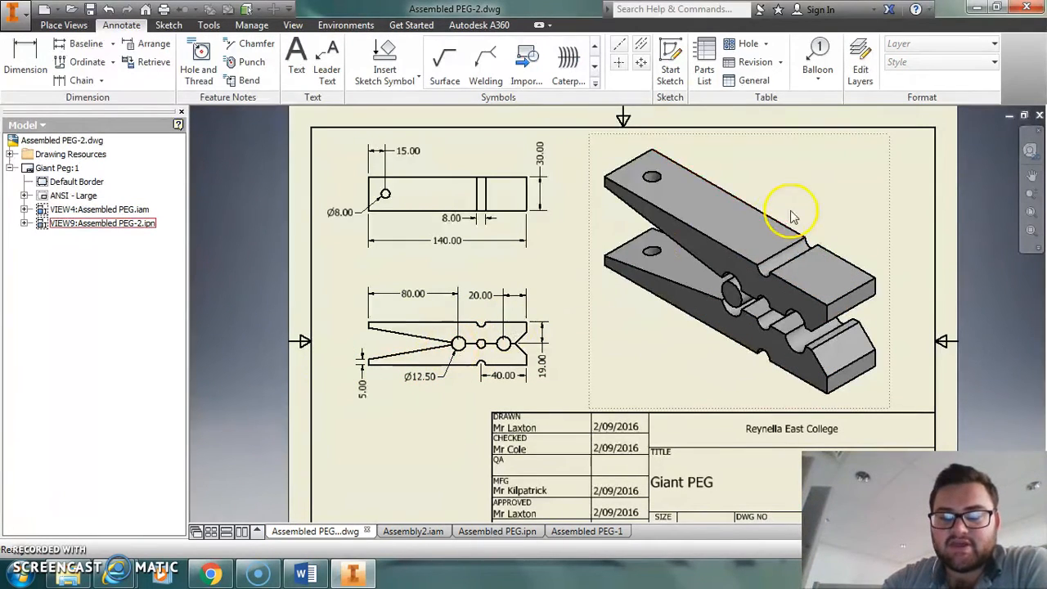
left_click(590, 532)
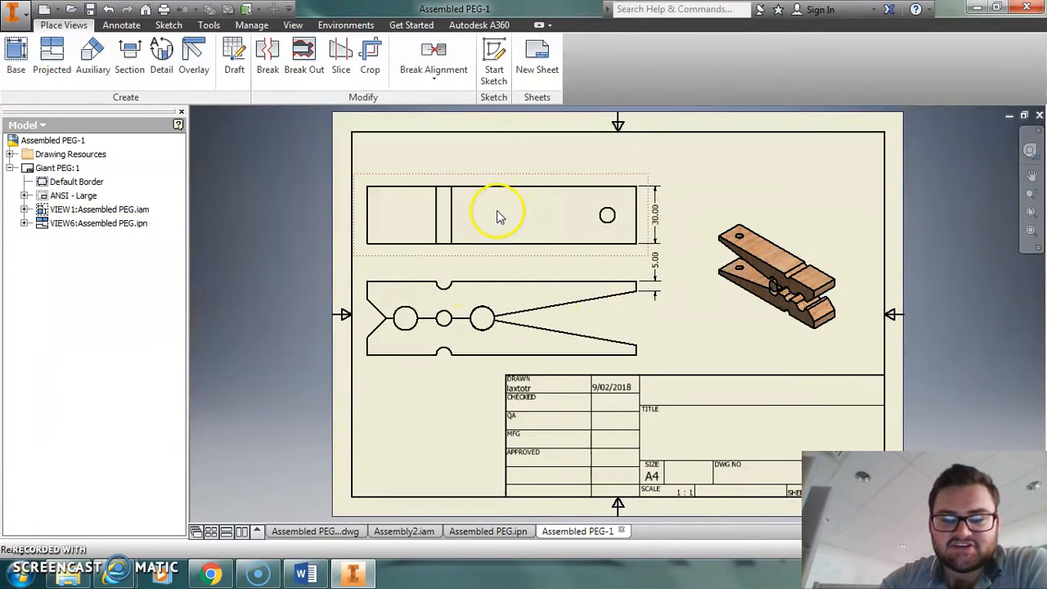
left_click(337, 531)
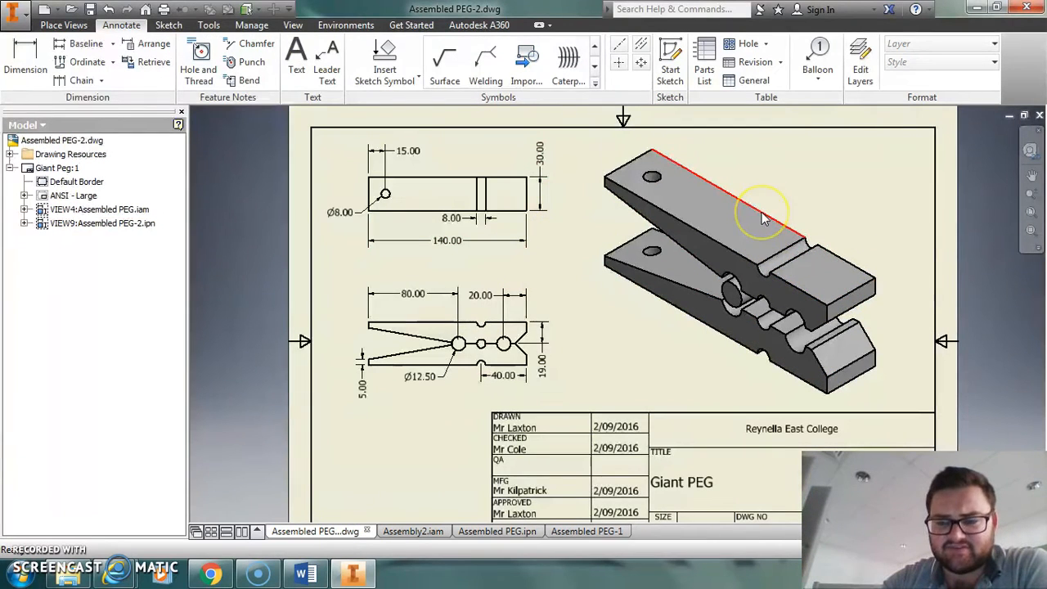
left_click(587, 531)
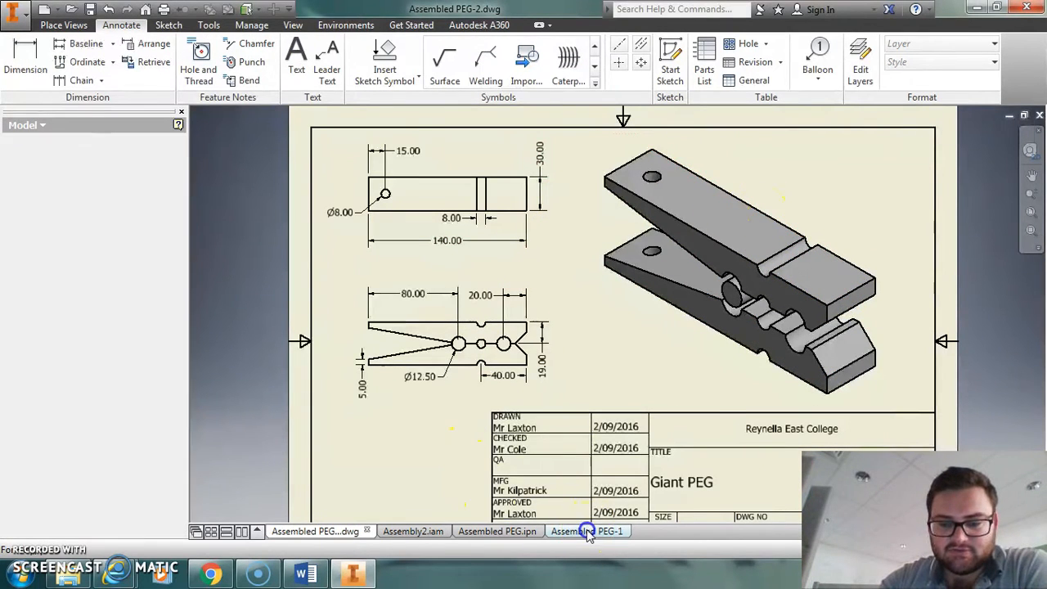
left_click(315, 531)
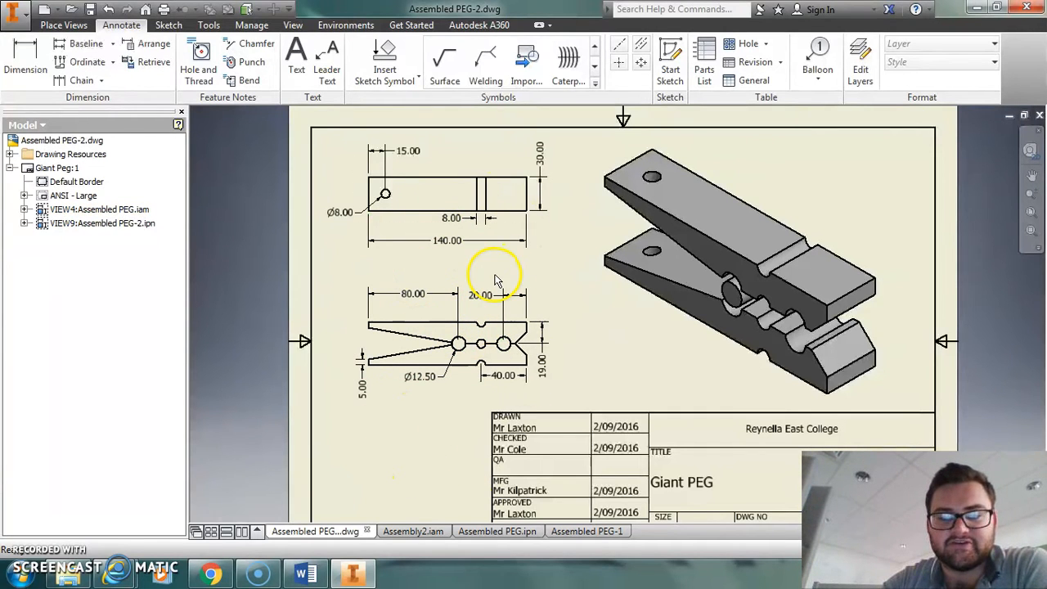
left_click(606, 531)
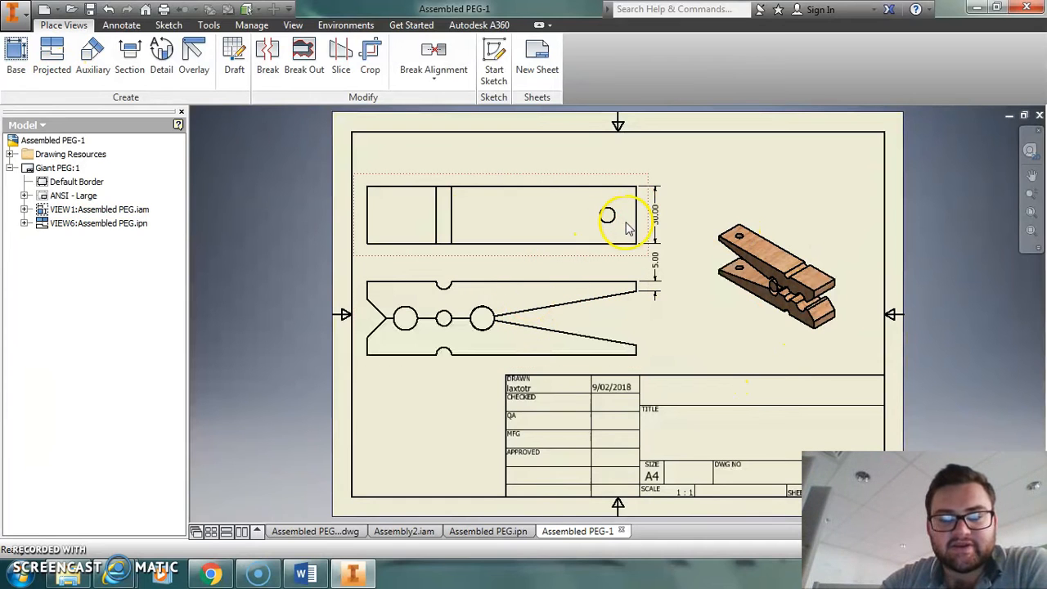
Open the Assembled PEG-1 drawing's iProperties and enter Giant PEG as the title.
left_click(13, 13)
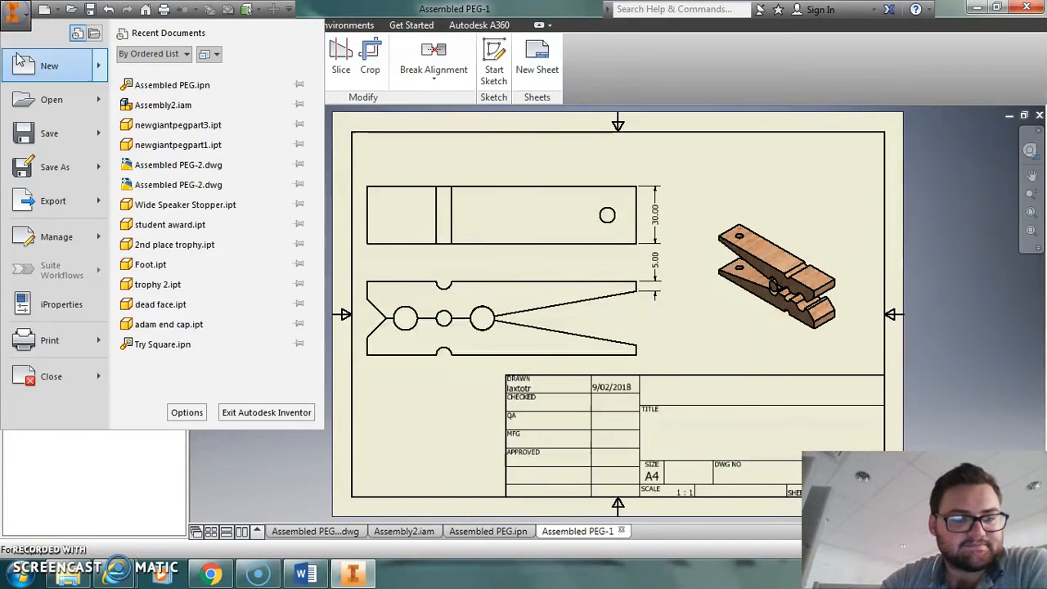
left_click(59, 304)
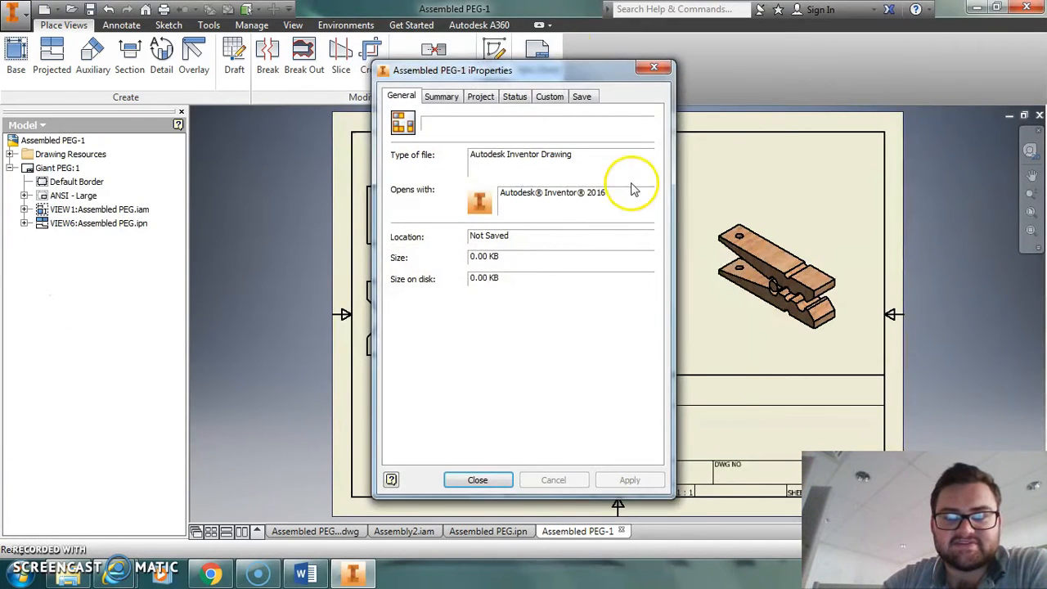
left_click_drag(500, 70, 210, 76)
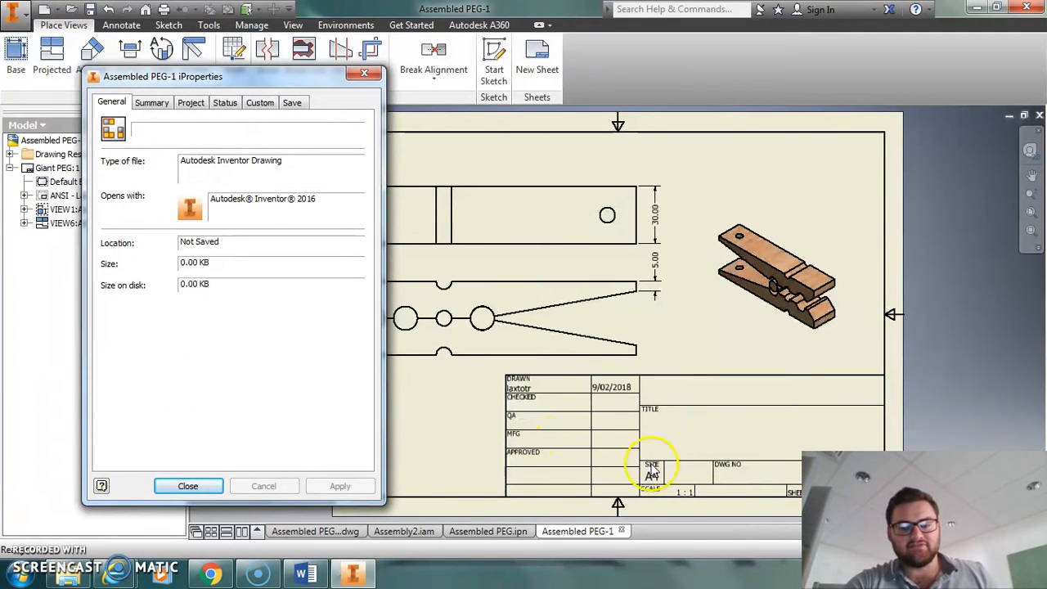
left_click(152, 102)
left_click(204, 126)
type("Giant PEG")
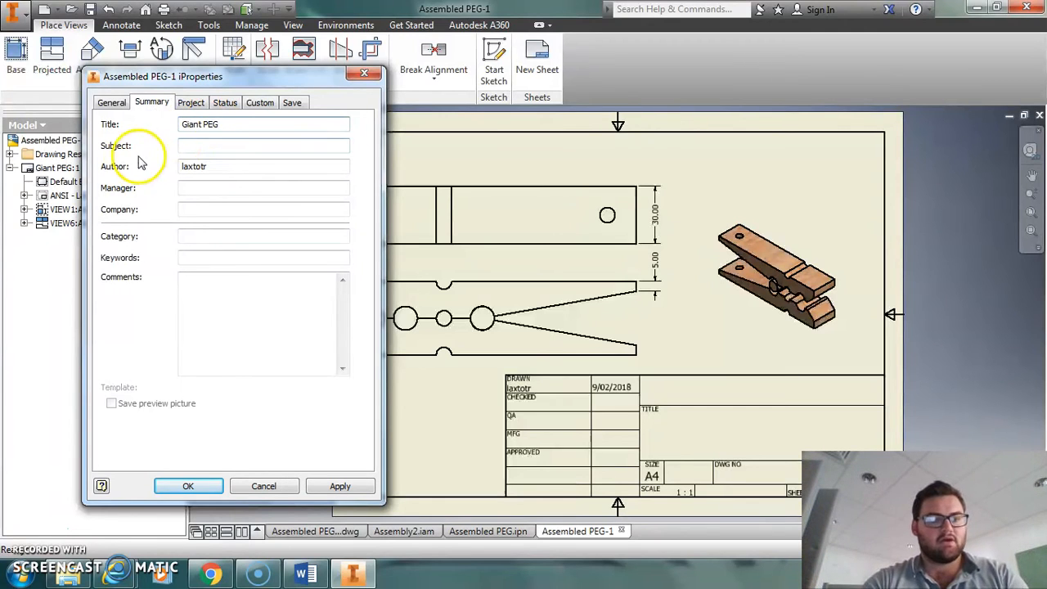
Enter Digital Design as the drawing's subject and fill in the author's and manager's names in the iProperties.
left_click(184, 142)
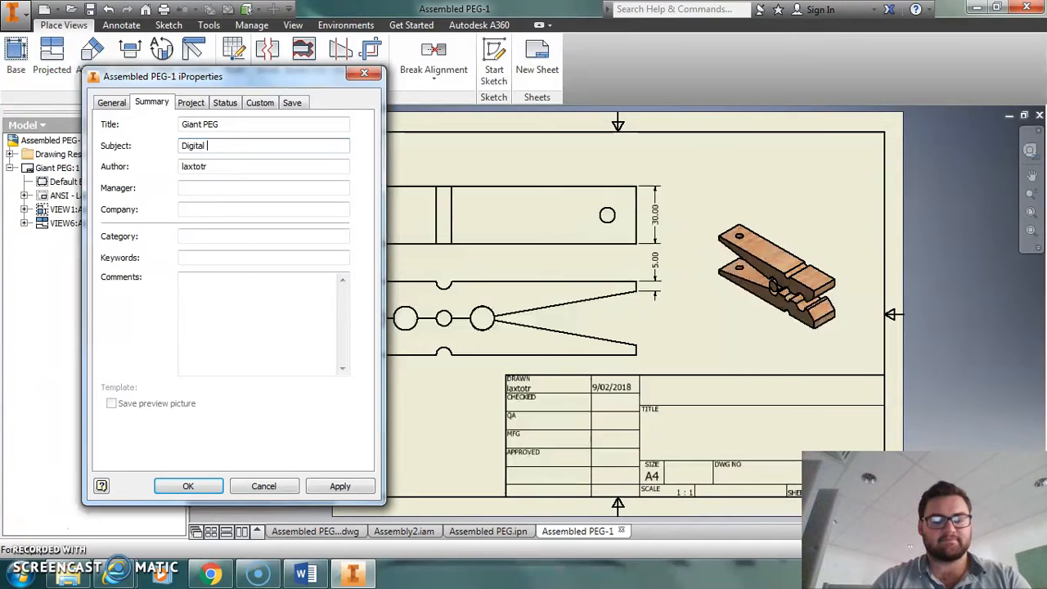
key("Tab")
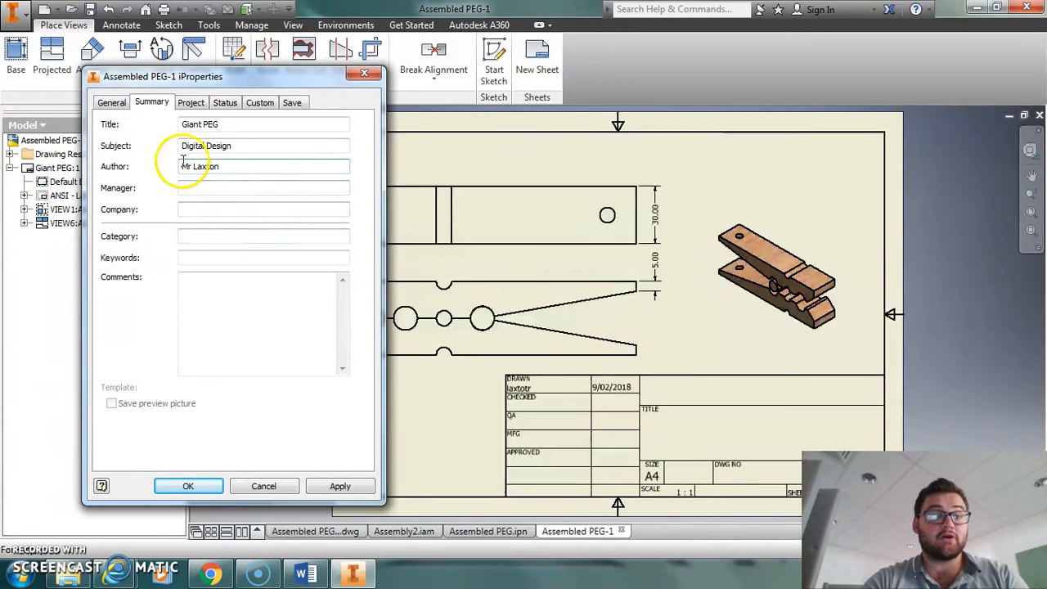
left_click(210, 186)
type("Mr Laxton")
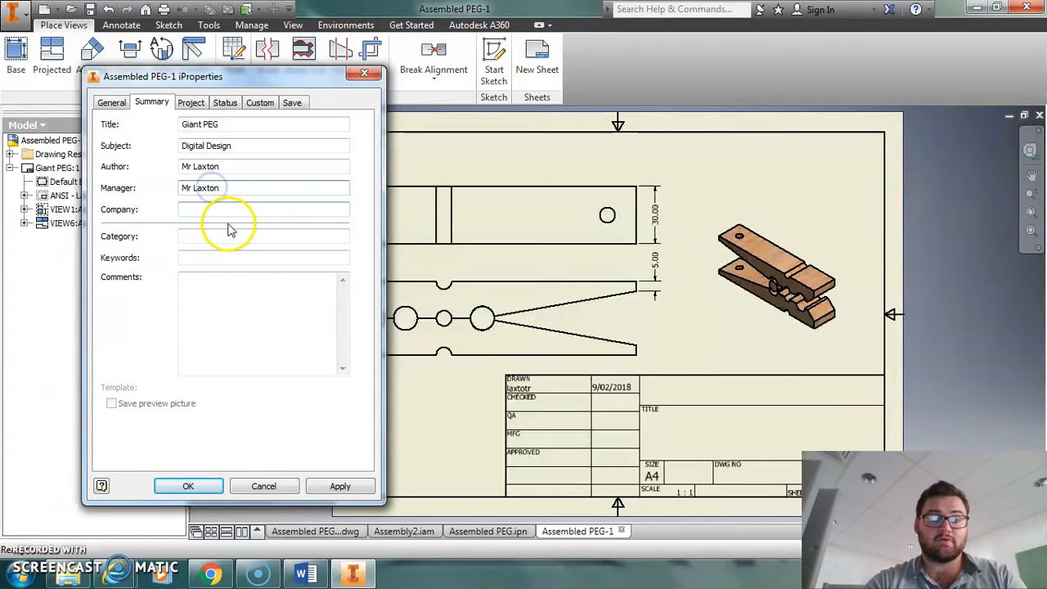
Enter Reynella East College as the company, and set the project's part number and stock number to 1.
left_click(226, 207)
type("Reynella East College")
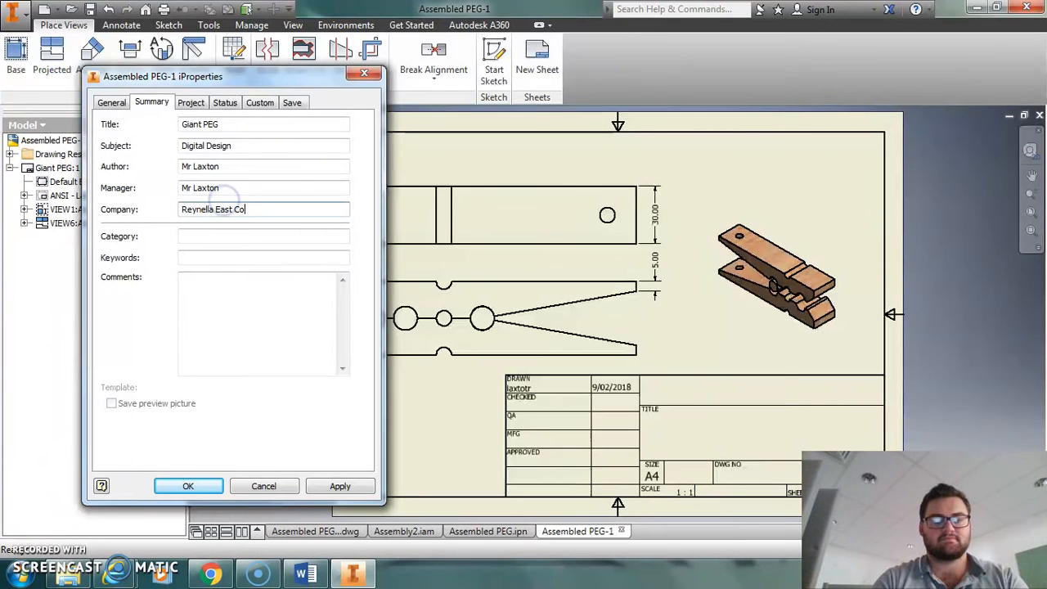
left_click(192, 104)
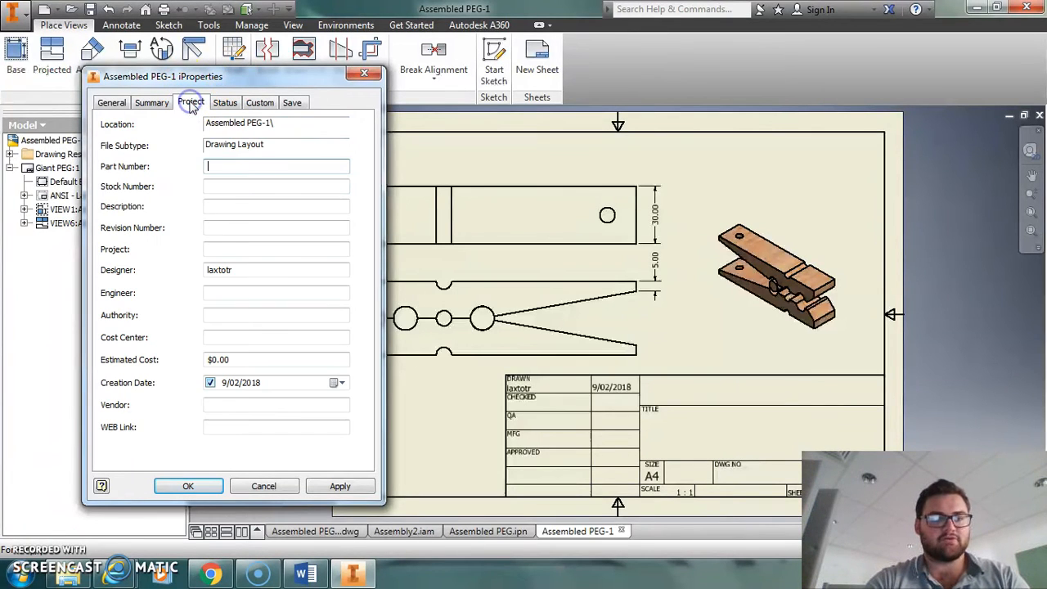
type("1")
left_click(236, 186)
type("1")
Enter Giant PEG as both the description and the project, and set the revision number to 1.
left_click(229, 209)
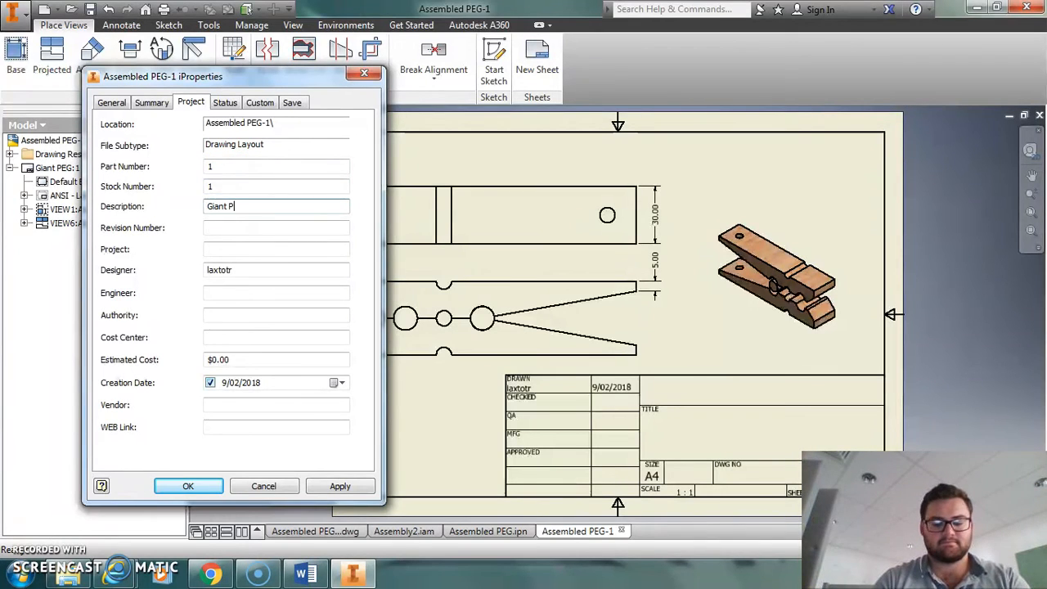
left_click(233, 225)
type("1")
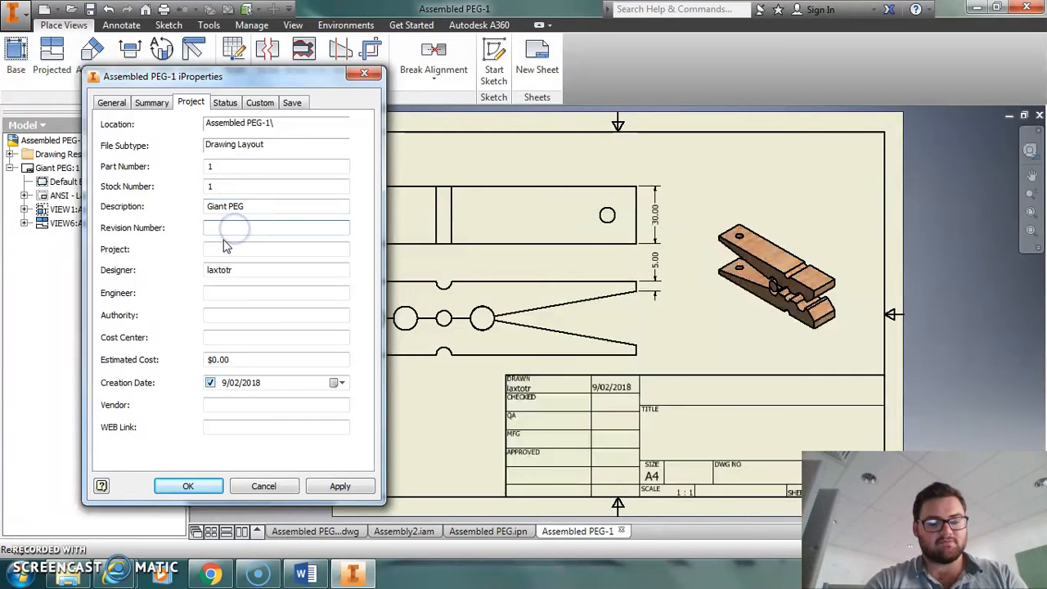
left_click(230, 252)
type("Giant PEG")
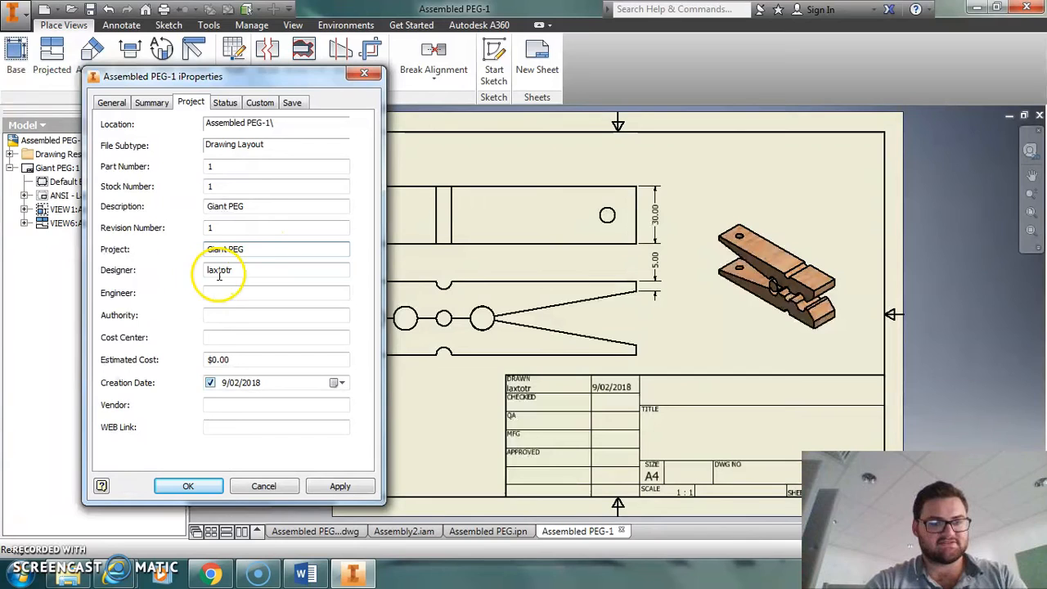
Replace the default designer entry with the designer's title and surname.
left_click_drag(234, 271, 86, 259)
type("Mr")
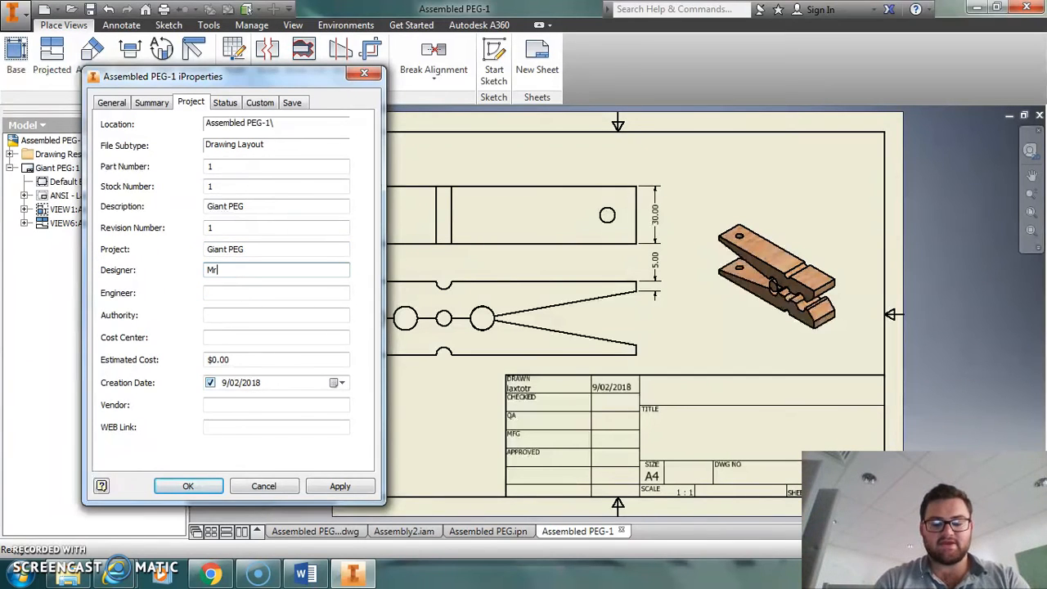
type(" Laxton")
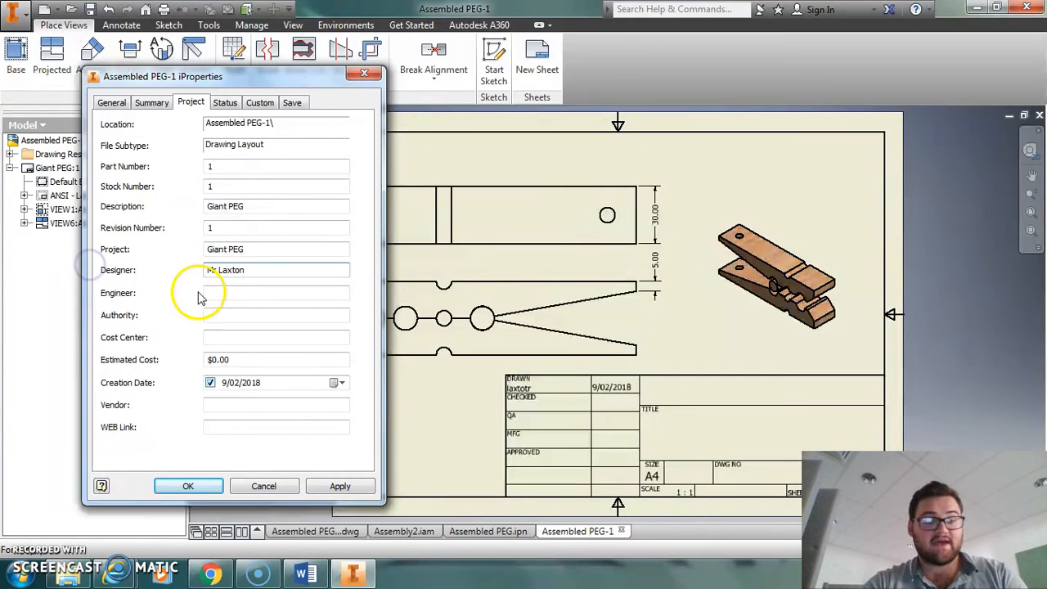
Fill in the engineer's name, change the designer to a different person's name, and enter the authority's name.
left_click(262, 292)
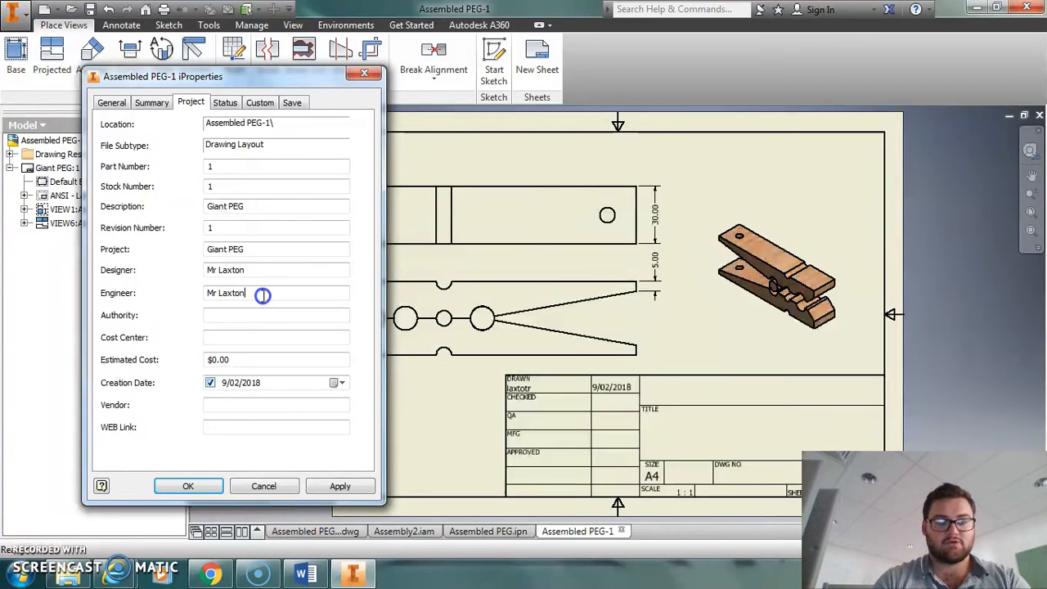
left_click_drag(252, 270, 31, 257)
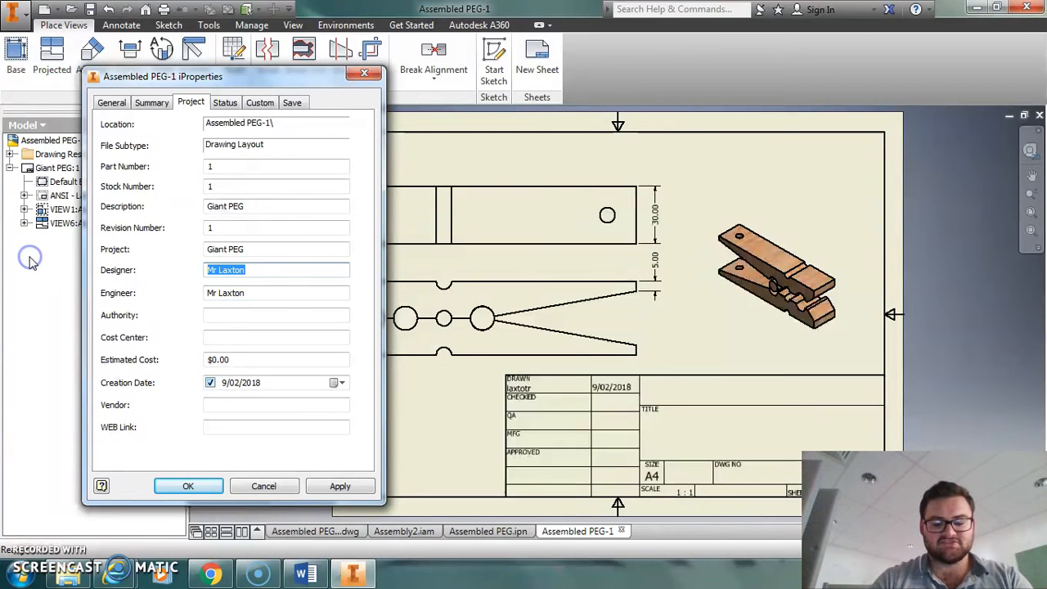
type("Mr Coe")
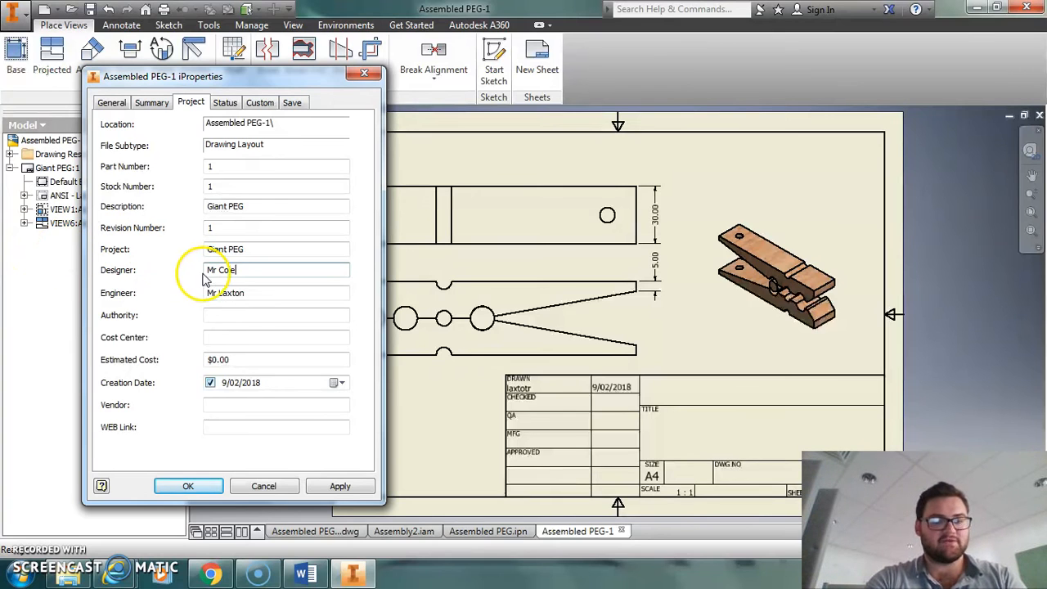
left_click(231, 316)
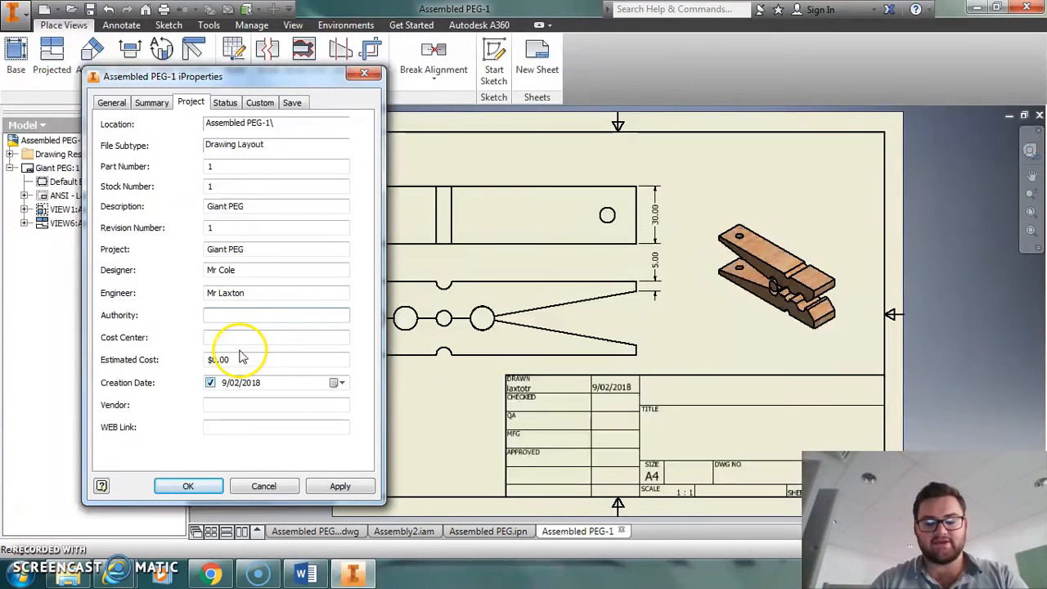
type("Mrs Green")
Set the cost center to Reynella East College and the estimated cost to $1.00.
left_click(241, 342)
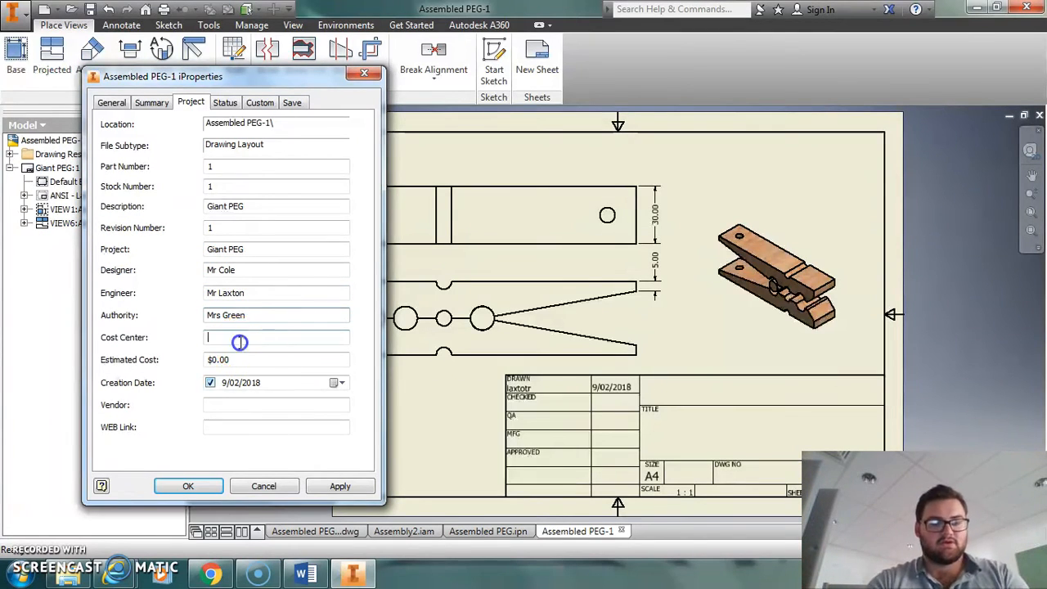
left_click(200, 337)
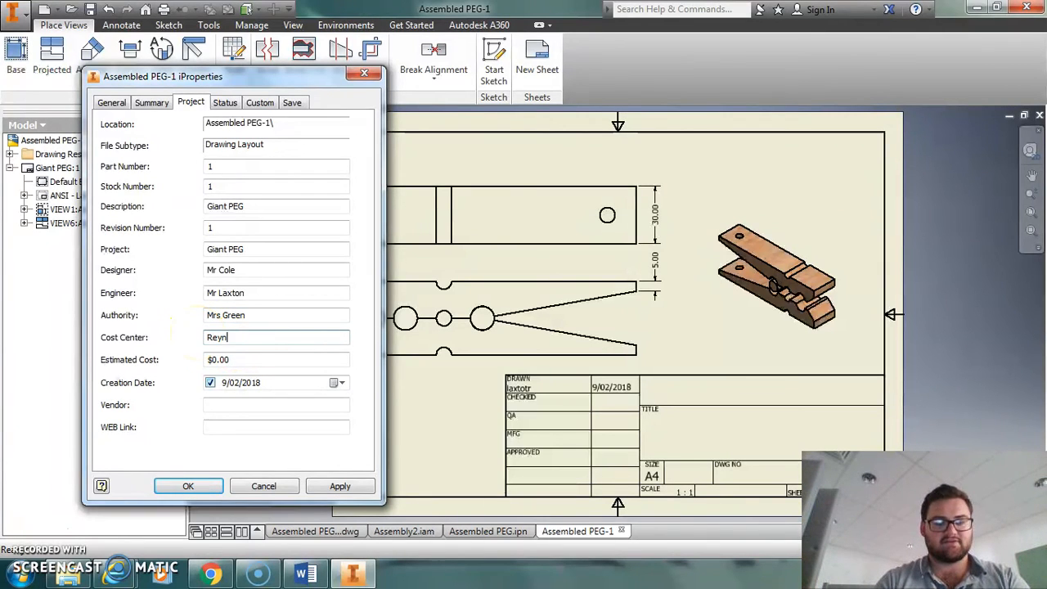
type("Reynella E")
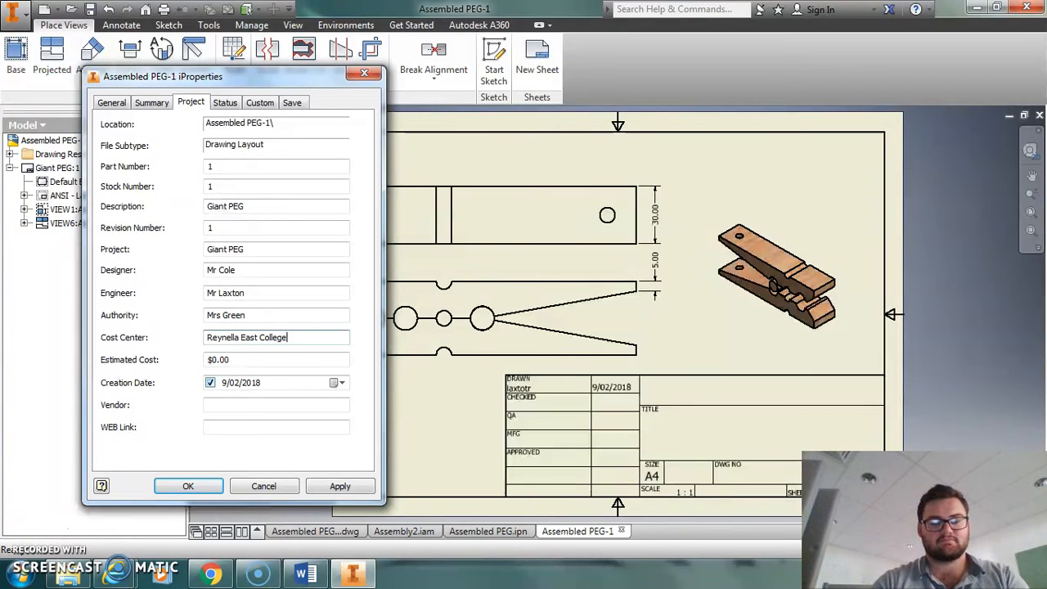
type("ast College")
left_click(210, 364)
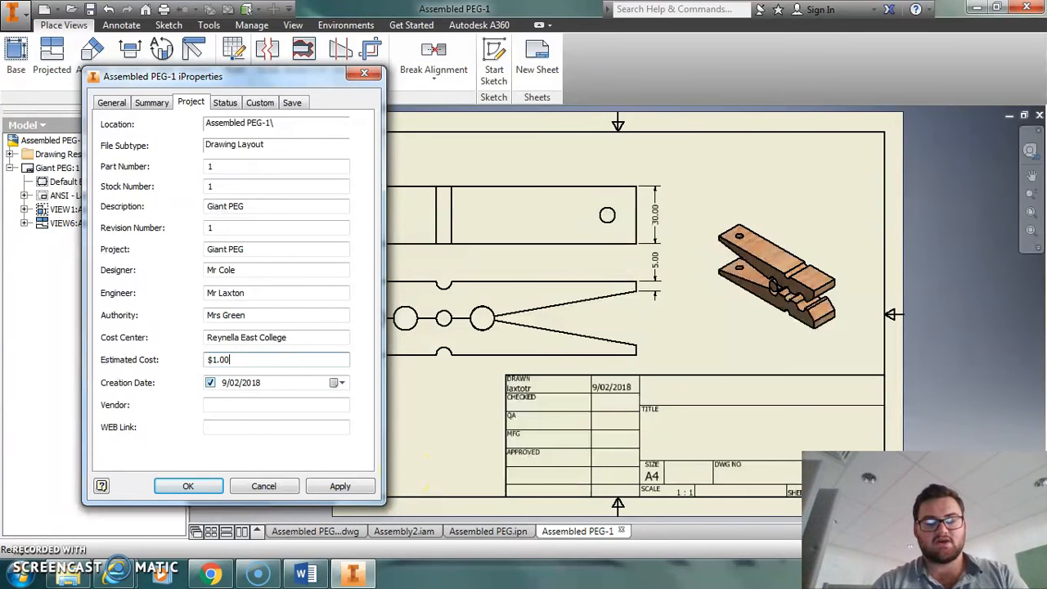
Enter Reynella East College as the vendor, and apply the iProperties to the drawing and close them.
left_click(245, 407)
type("Reynella East College")
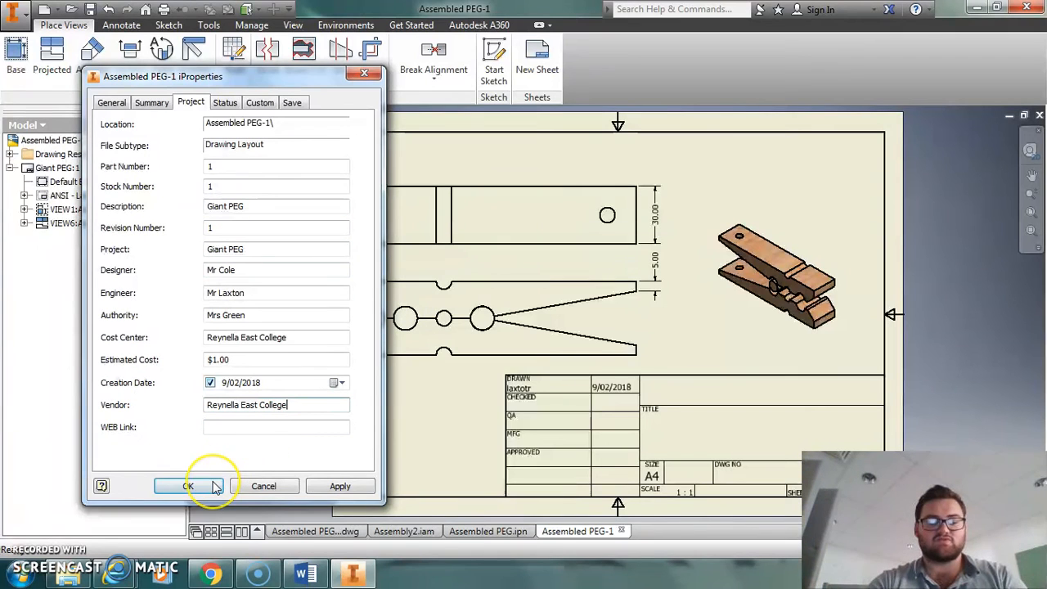
left_click(347, 486)
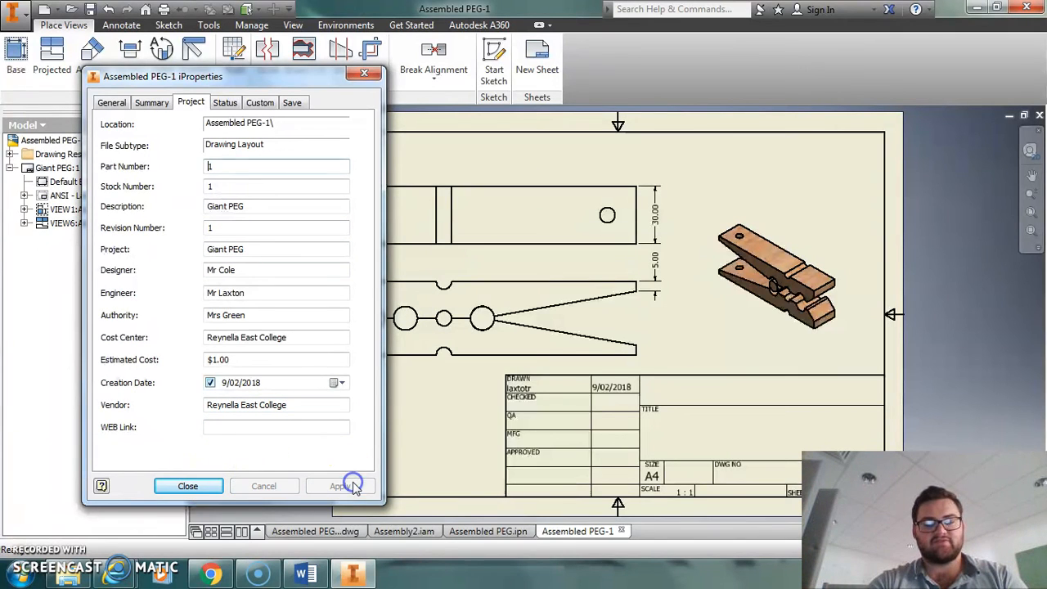
left_click(190, 486)
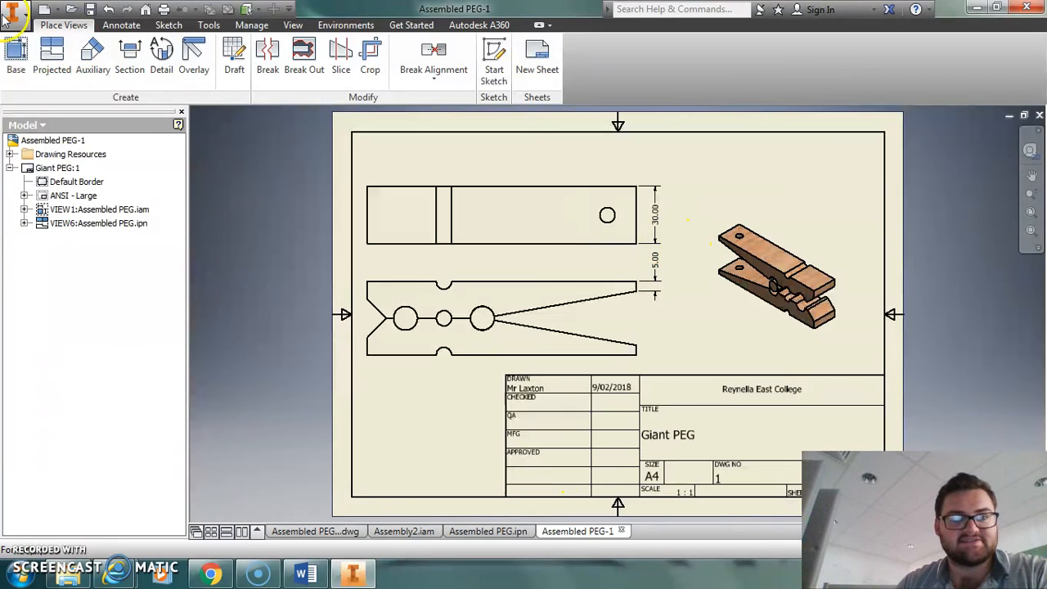
left_click(90, 9)
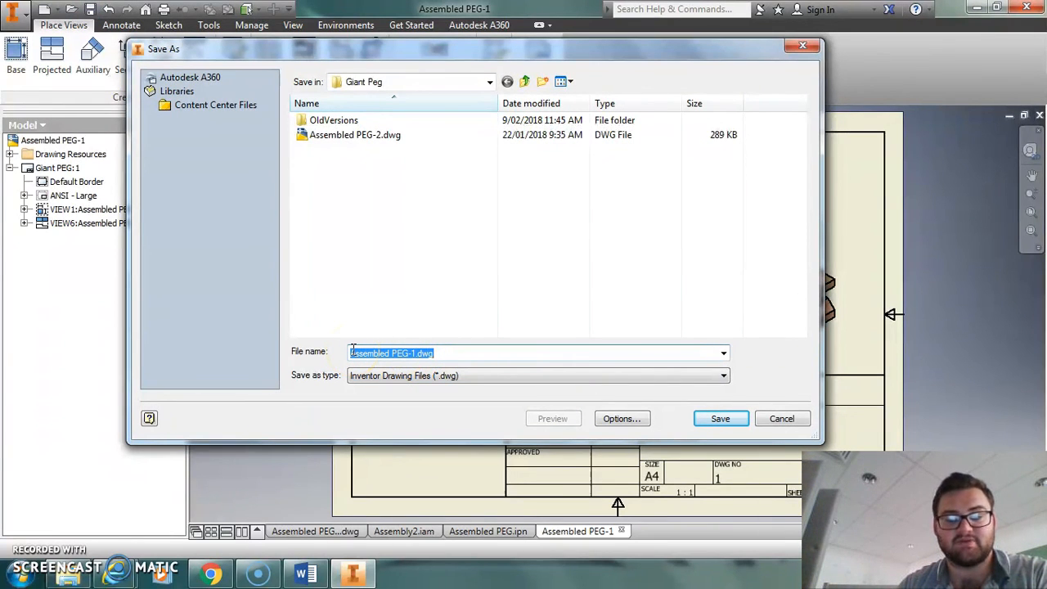
left_click(803, 45)
left_click(344, 256)
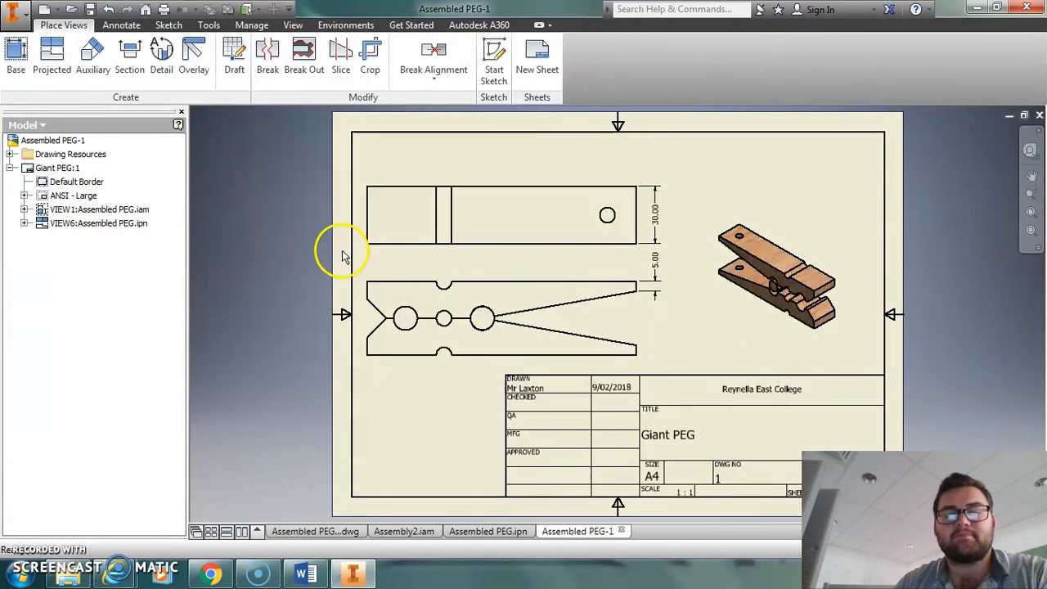